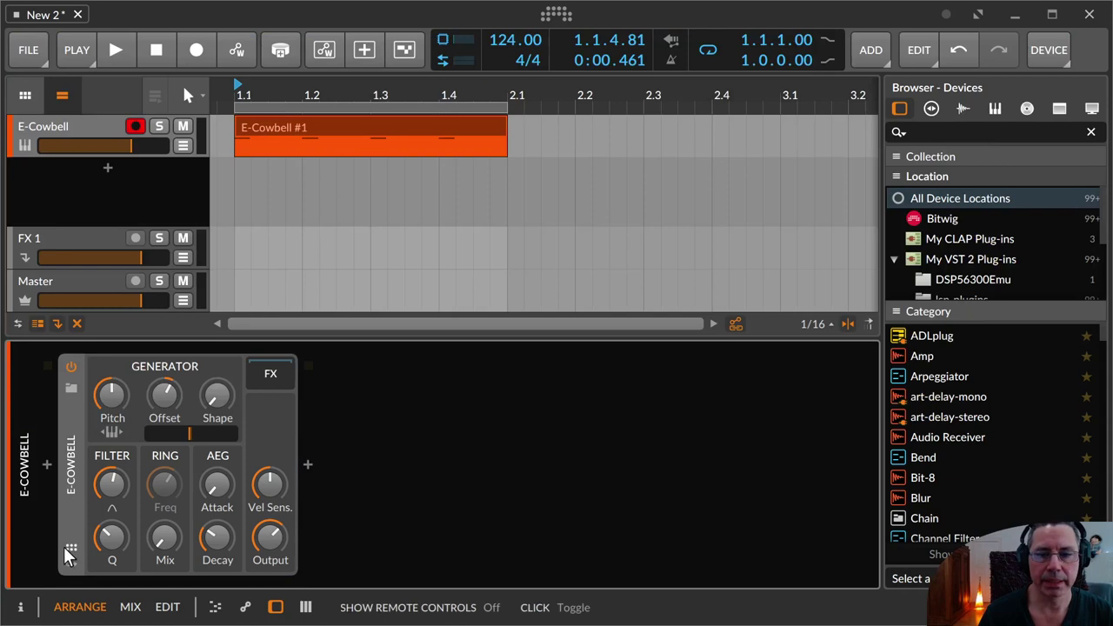
{"action": "left_click", "coordinate": [72, 563]}
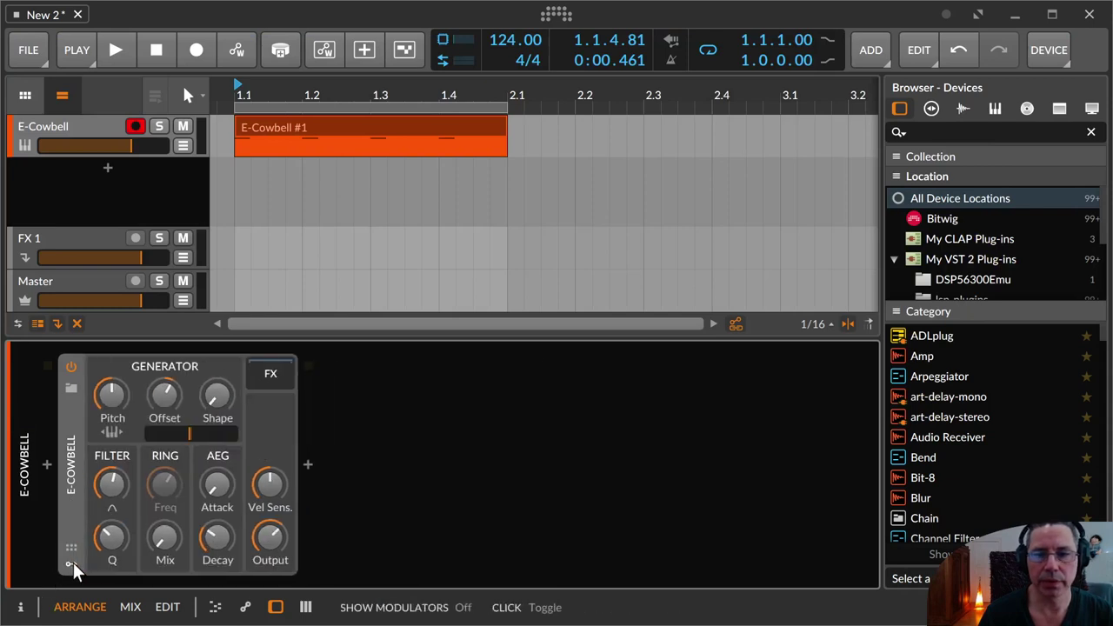
{"action": "left_click", "coordinate": [73, 561]}
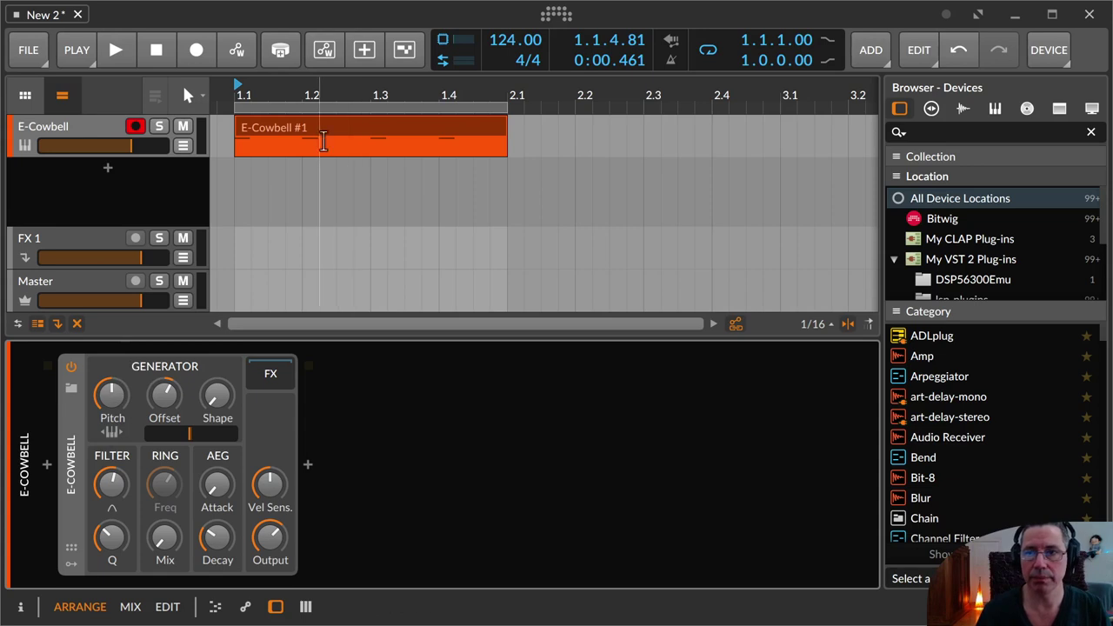
- Audition the E-Cowbell clip while varying oscillator 1 pitch, and try oscillator keyboard tracking on and off
{"action": "left_click", "coordinate": [311, 119]}
{"action": "key", "text": "space"}
{"action": "mouse_move", "coordinate": [111, 395]}
{"action": "left_mouse_down"}
{"action": "mouse_move", "coordinate": [111, 426]}
{"action": "mouse_move", "coordinate": [111, 365]}
{"action": "mouse_move", "coordinate": [109, 399]}
{"action": "left_mouse_up"}
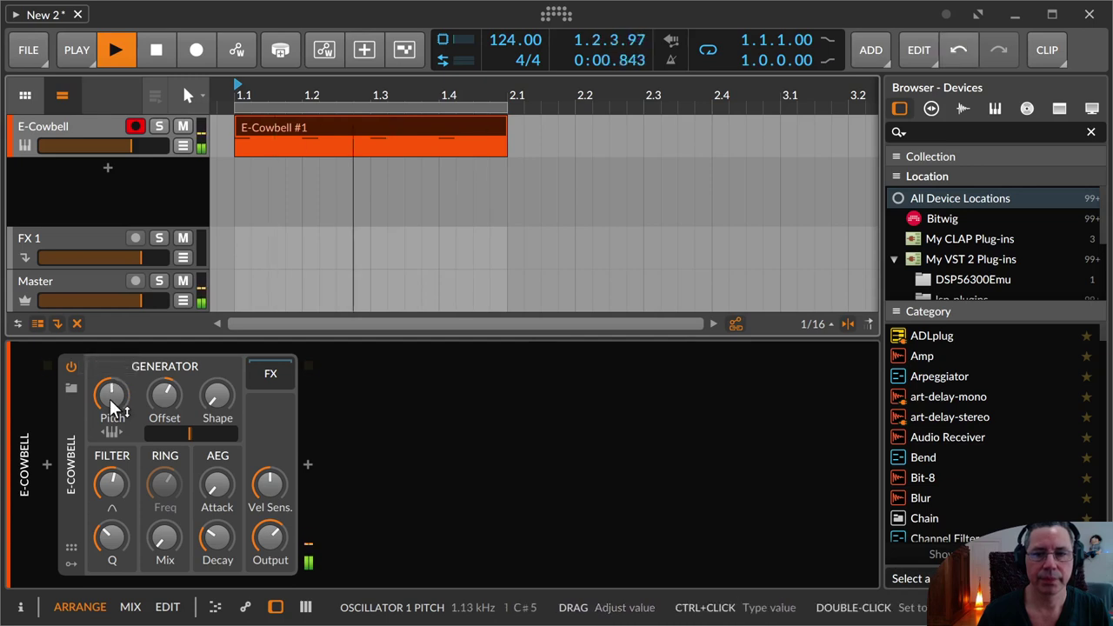
{"action": "key", "text": "space"}
{"action": "left_click", "coordinate": [111, 431]}
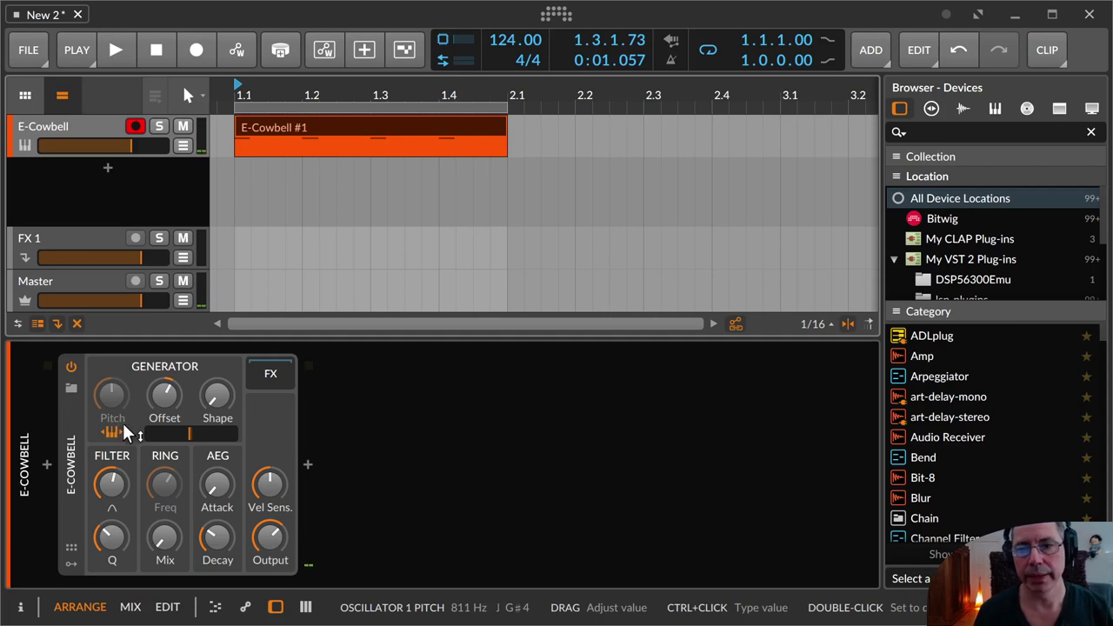
{"action": "left_click", "coordinate": [111, 432]}
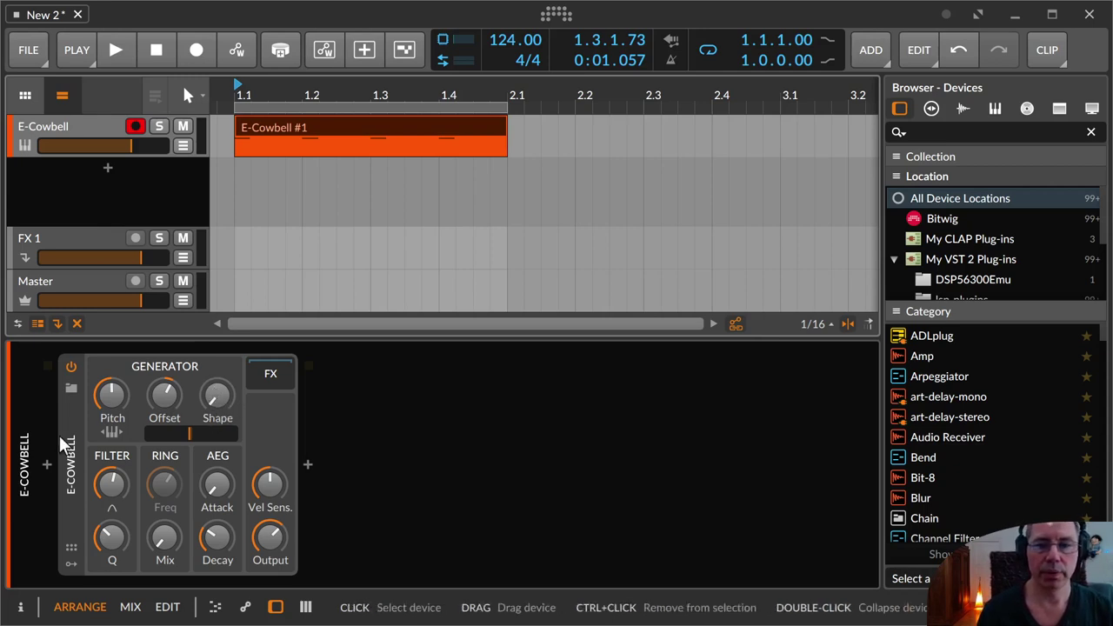
- Consult the E-Cowbell device's built-in help for its parameter descriptions, and close it
{"action": "left_click", "coordinate": [72, 458]}
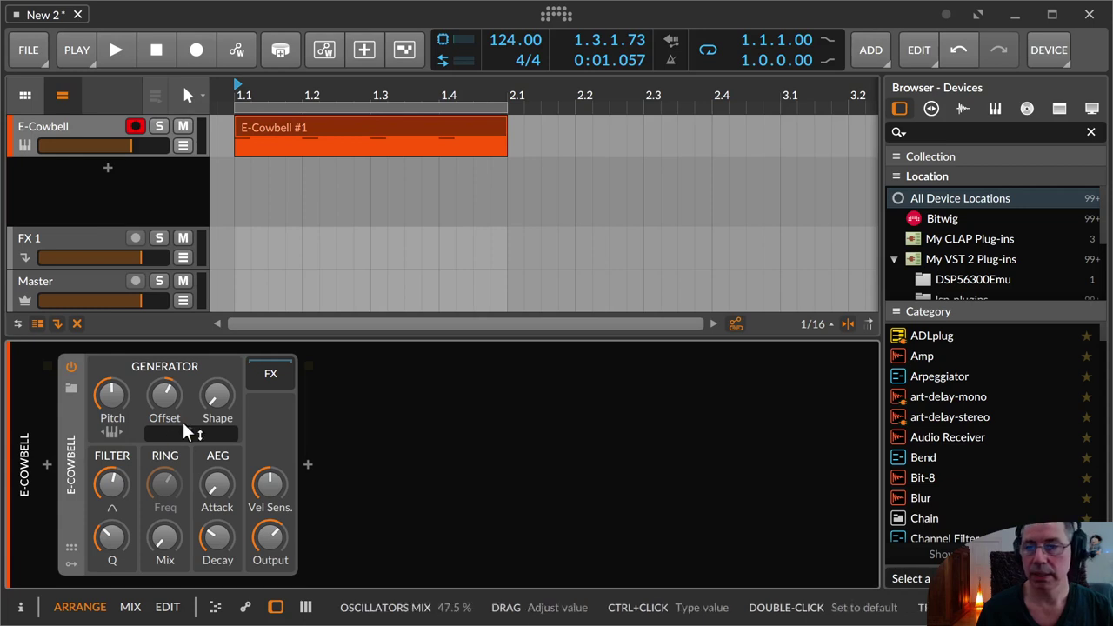
{"action": "key", "text": "F1"}
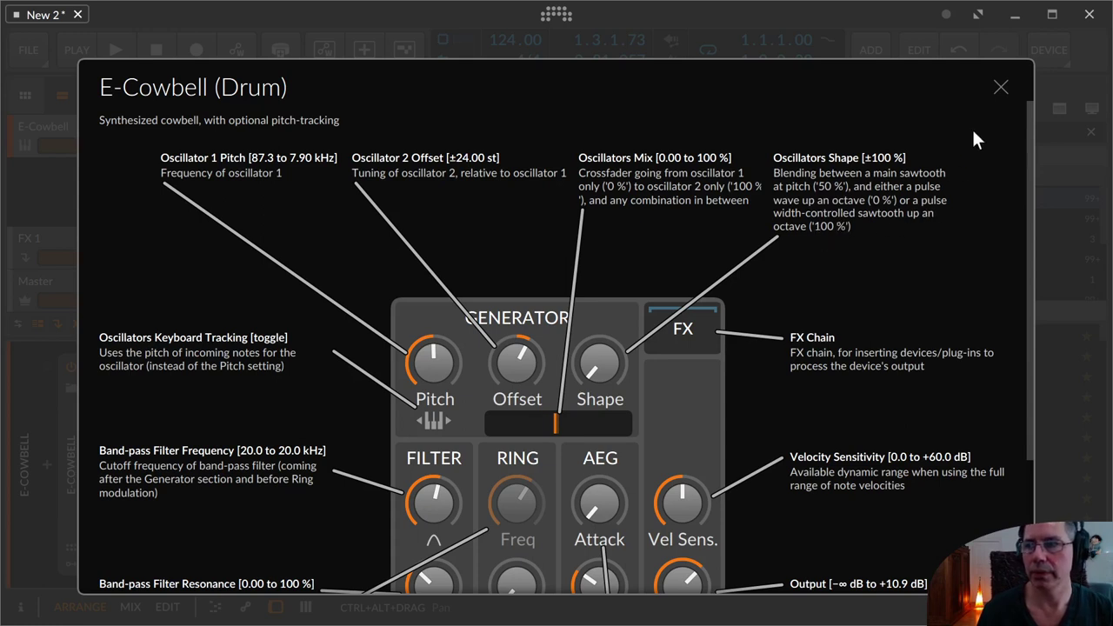
{"action": "left_click", "coordinate": [1000, 89]}
- Audition high and low settings of the oscillators shape and oscillator 2 offset during playback, returning the shape to -100 %
{"action": "key", "text": "space"}
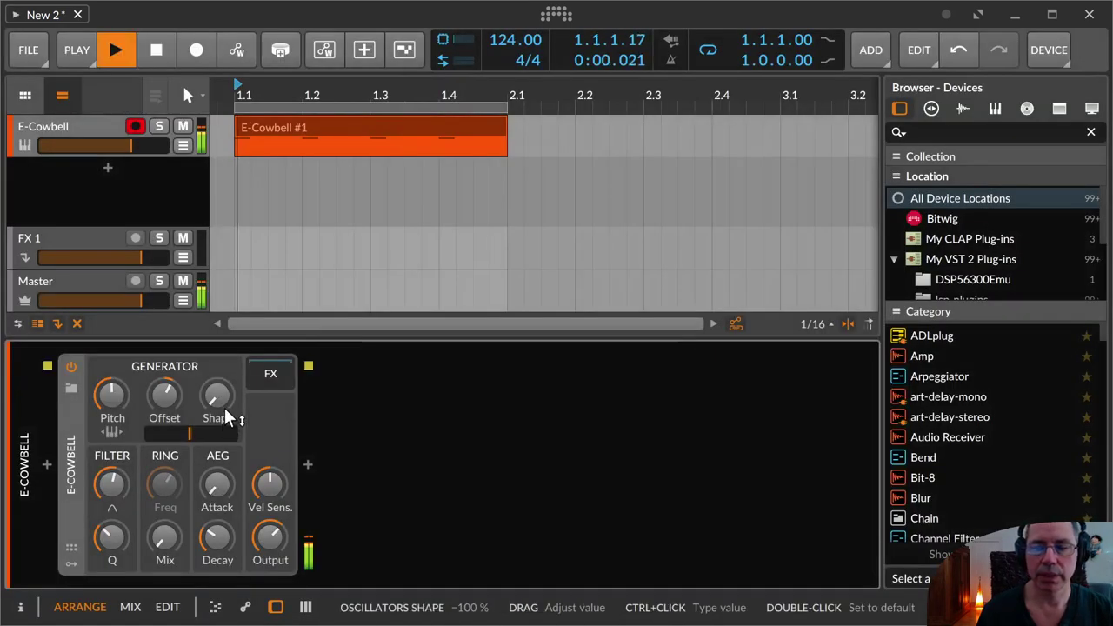
{"action": "left_click_drag", "start_coordinate": [218, 398], "coordinate": [217, 224]}
{"action": "left_click_drag", "start_coordinate": [216, 401], "coordinate": [215, 567]}
{"action": "left_click_drag", "start_coordinate": [178, 398], "coordinate": [178, 466]}
{"action": "left_click_drag", "start_coordinate": [176, 398], "coordinate": [177, 278]}
{"action": "left_click_drag", "start_coordinate": [216, 401], "coordinate": [215, 269]}
{"action": "left_click_drag", "start_coordinate": [179, 393], "coordinate": [179, 535]}
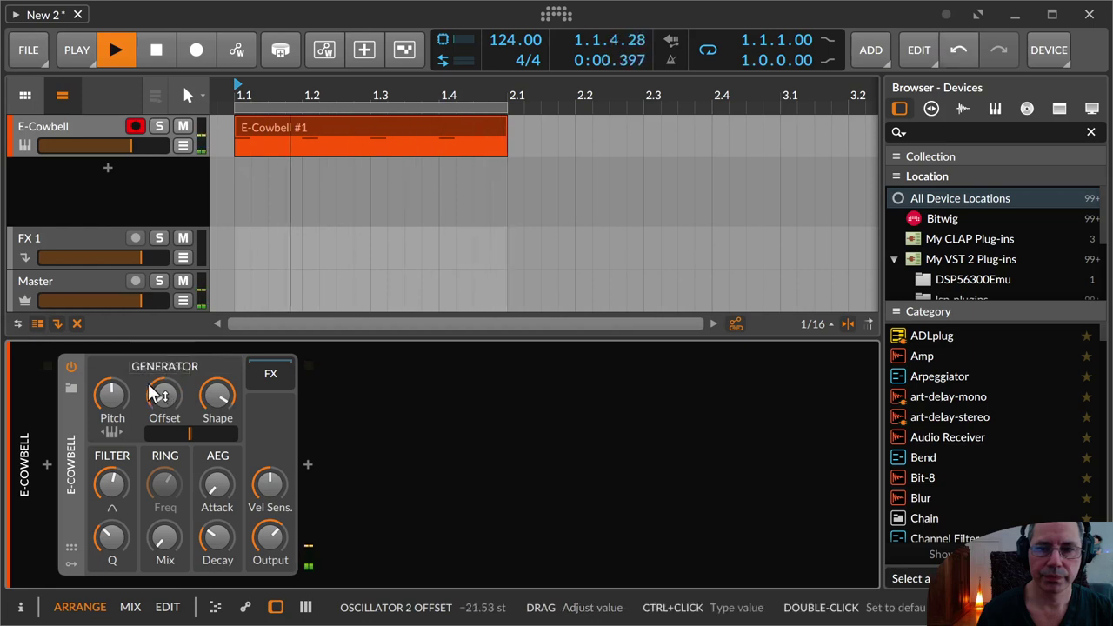
{"action": "left_click_drag", "start_coordinate": [159, 395], "coordinate": [159, 303]}
{"action": "left_click_drag", "start_coordinate": [212, 395], "coordinate": [212, 559]}
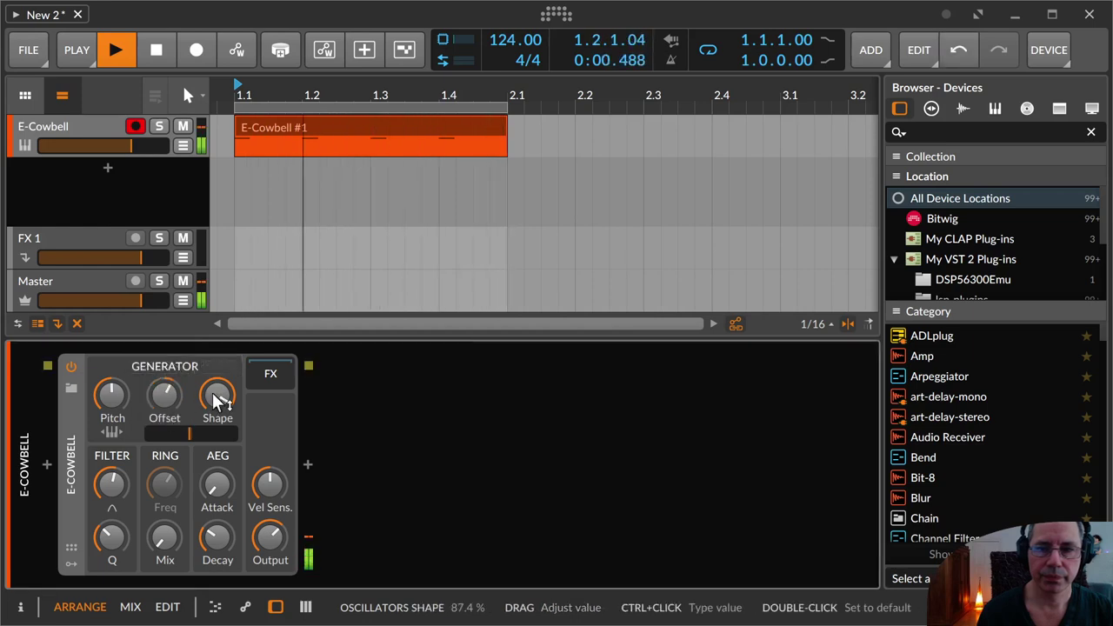
{"action": "key", "text": "space"}
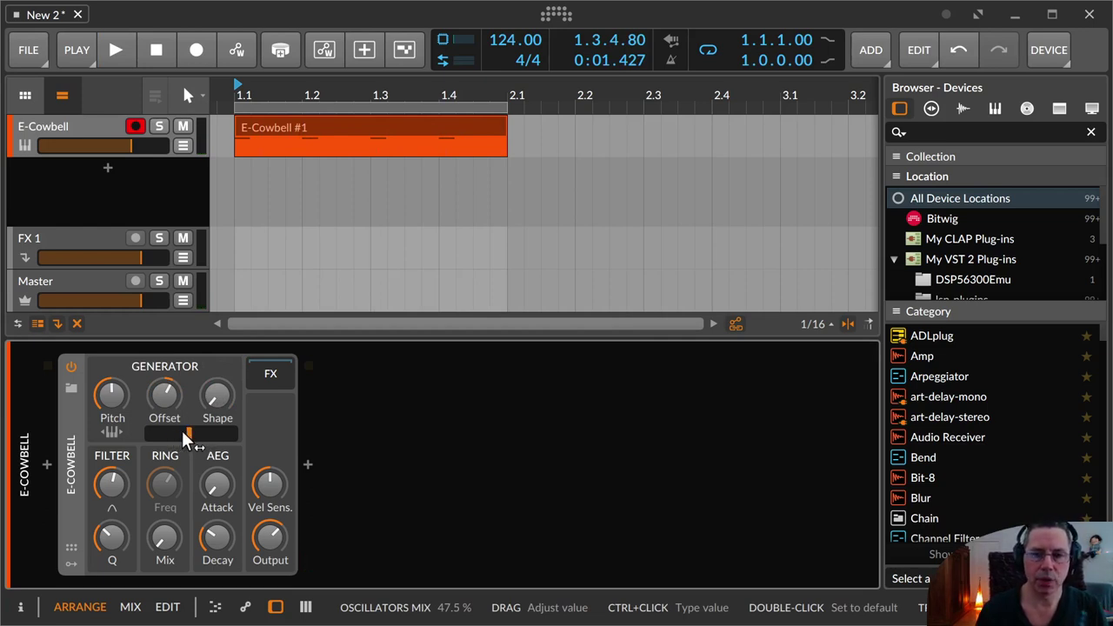
- Set the balance between the two oscillators to the middle while the clip plays
{"action": "key", "text": "space"}
{"action": "mouse_move", "coordinate": [182, 433]}
{"action": "left_mouse_down"}
{"action": "mouse_move", "coordinate": [141, 433]}
{"action": "mouse_move", "coordinate": [233, 433]}
{"action": "mouse_move", "coordinate": [157, 433]}
{"action": "mouse_move", "coordinate": [220, 433]}
{"action": "mouse_move", "coordinate": [191, 433]}
{"action": "left_mouse_up"}
{"action": "key", "text": "space"}
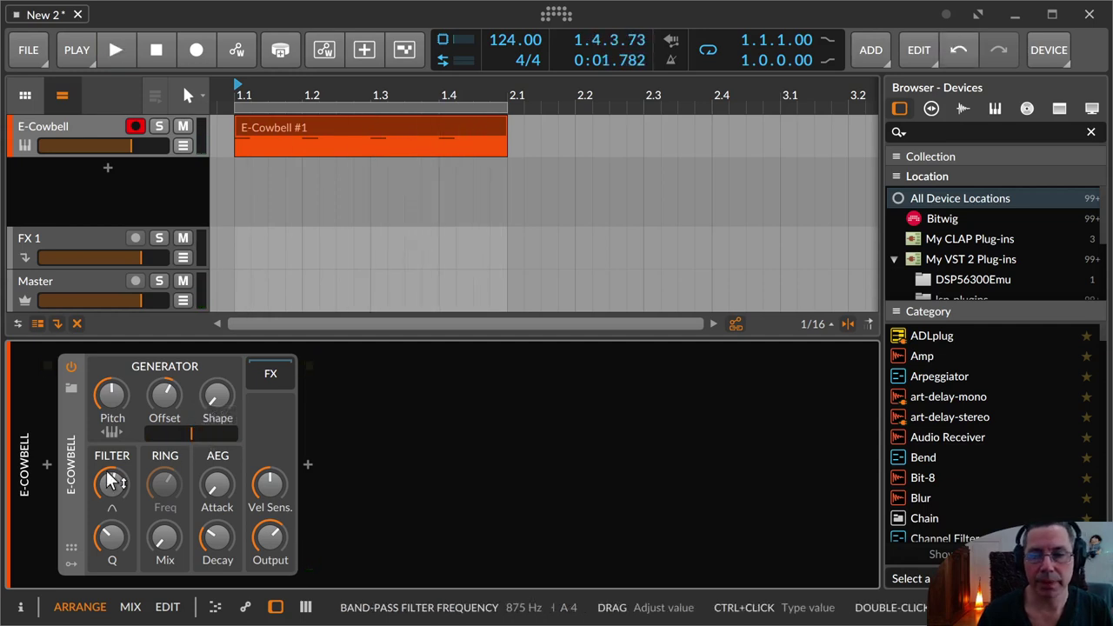
- Sweep the band-pass filter's frequency and resonance during playback, raising the resonance to about 98 % and lowering it again
{"action": "key", "text": "space"}
{"action": "mouse_move", "coordinate": [111, 481]}
{"action": "left_mouse_down"}
{"action": "mouse_move", "coordinate": [111, 515]}
{"action": "mouse_move", "coordinate": [111, 442]}
{"action": "mouse_move", "coordinate": [111, 474]}
{"action": "left_mouse_up"}
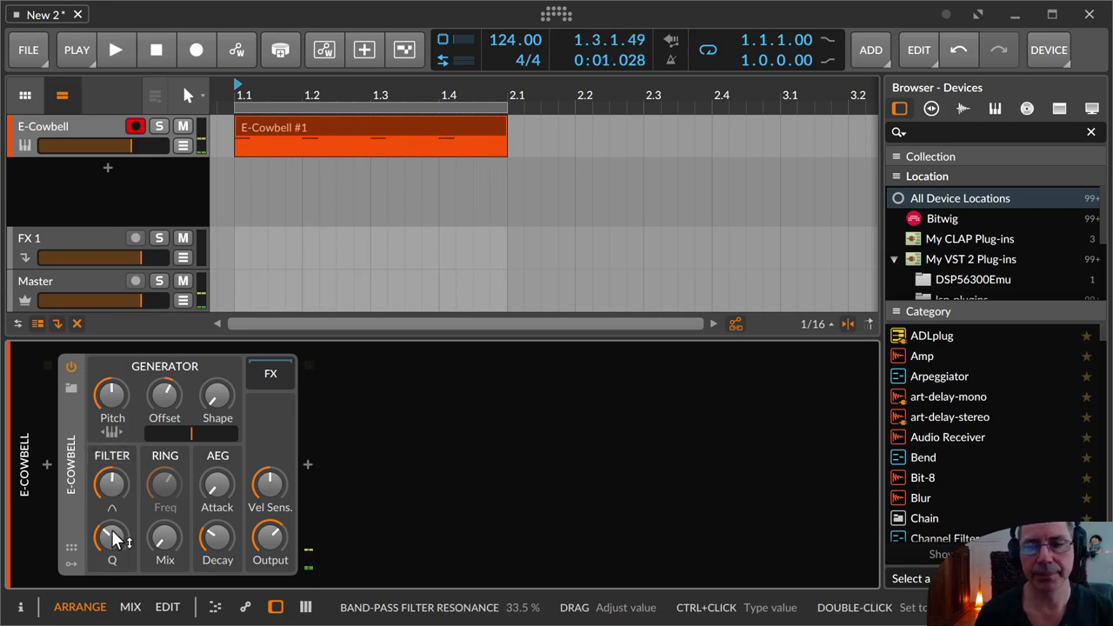
{"action": "key", "text": "space"}
{"action": "left_click_drag", "start_coordinate": [113, 539], "coordinate": [113, 533]}
{"action": "left_click_drag", "start_coordinate": [112, 483], "coordinate": [111, 541]}
{"action": "left_click_drag", "start_coordinate": [110, 485], "coordinate": [110, 485]}
{"action": "left_click_drag", "start_coordinate": [111, 539], "coordinate": [113, 540]}
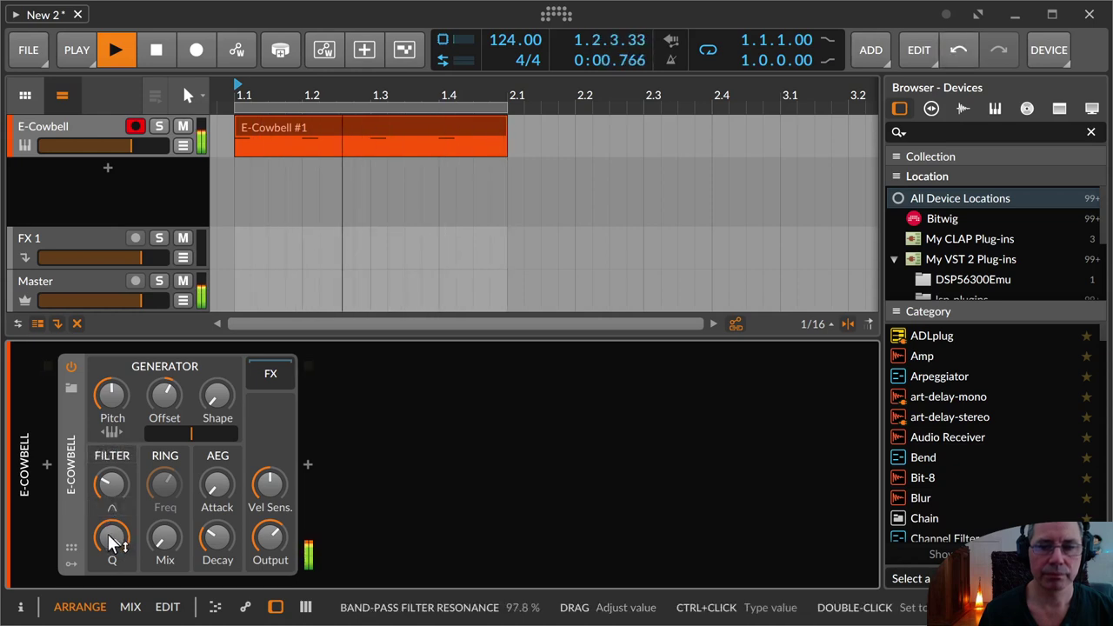
{"action": "key", "text": "space"}
{"action": "left_click_drag", "start_coordinate": [111, 536], "coordinate": [110, 599]}
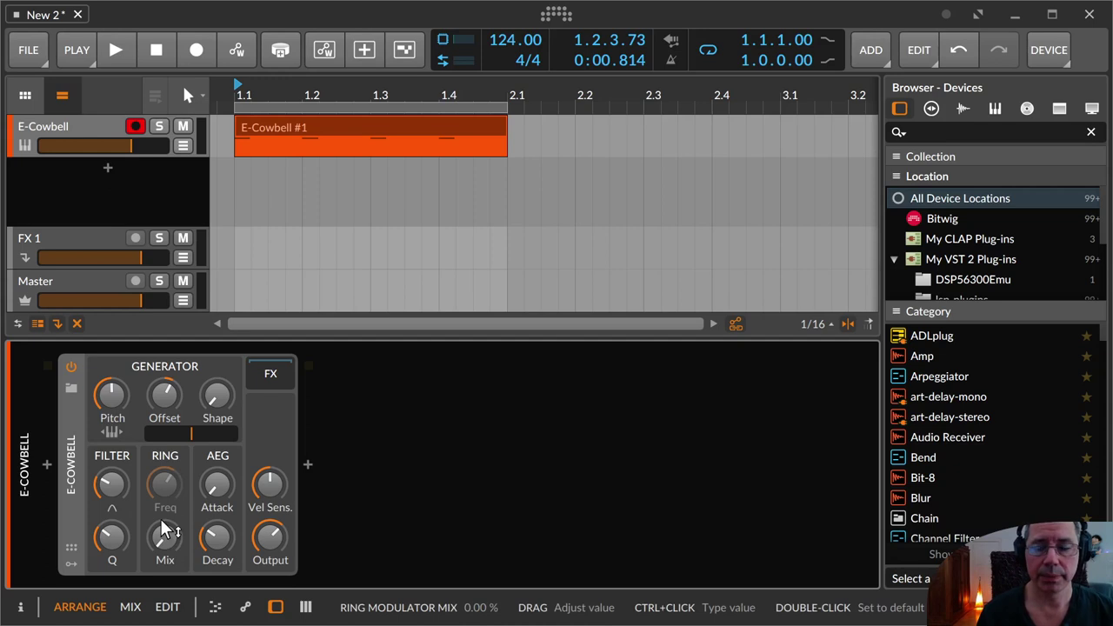
- Try the ring modulator mix at about 49 % and reduce it again
{"action": "left_click_drag", "start_coordinate": [160, 524], "coordinate": [160, 537]}
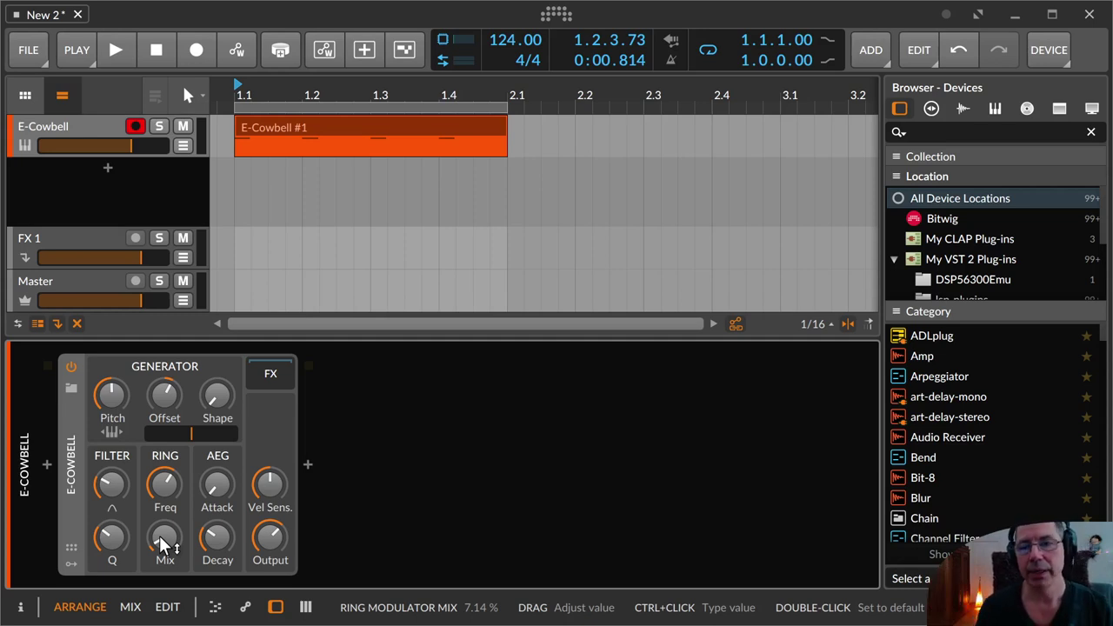
{"action": "left_click_drag", "start_coordinate": [165, 544], "coordinate": [164, 495]}
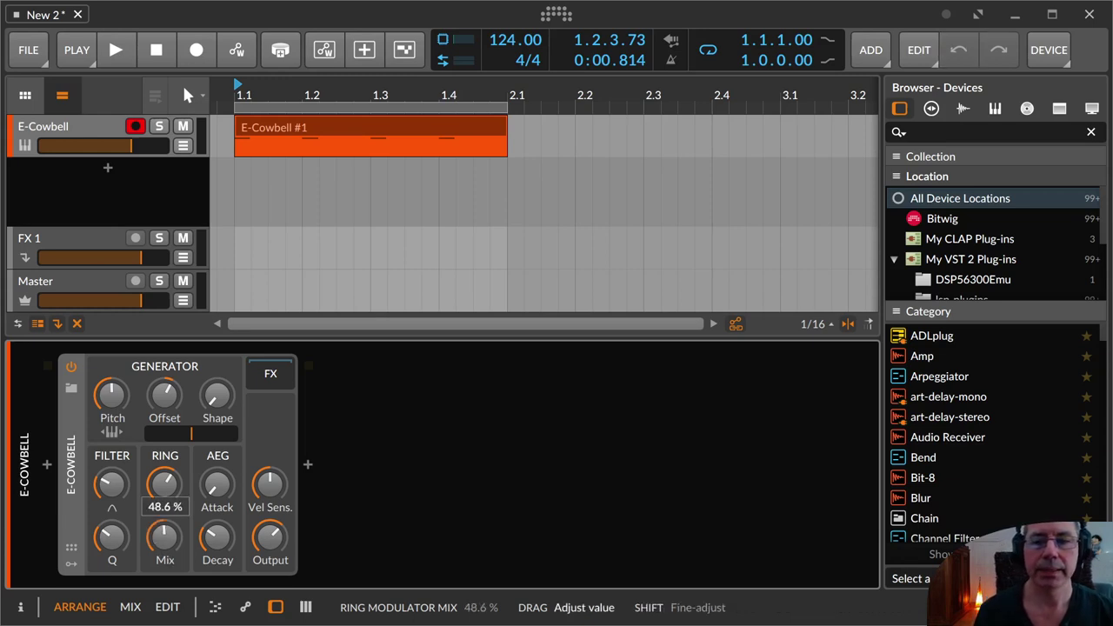
{"action": "left_click_drag", "start_coordinate": [164, 537], "coordinate": [164, 531]}
- Set oscillator 1 pitch to 100 Hz and, with the clip playing, oscillator 2 offset to 0 st
{"action": "left_click_drag", "start_coordinate": [112, 395], "coordinate": [113, 394]}
{"action": "left_click", "coordinate": [114, 394], "text": "ctrl"}
{"action": "type", "text": "100"}
{"action": "key", "text": "Return"}
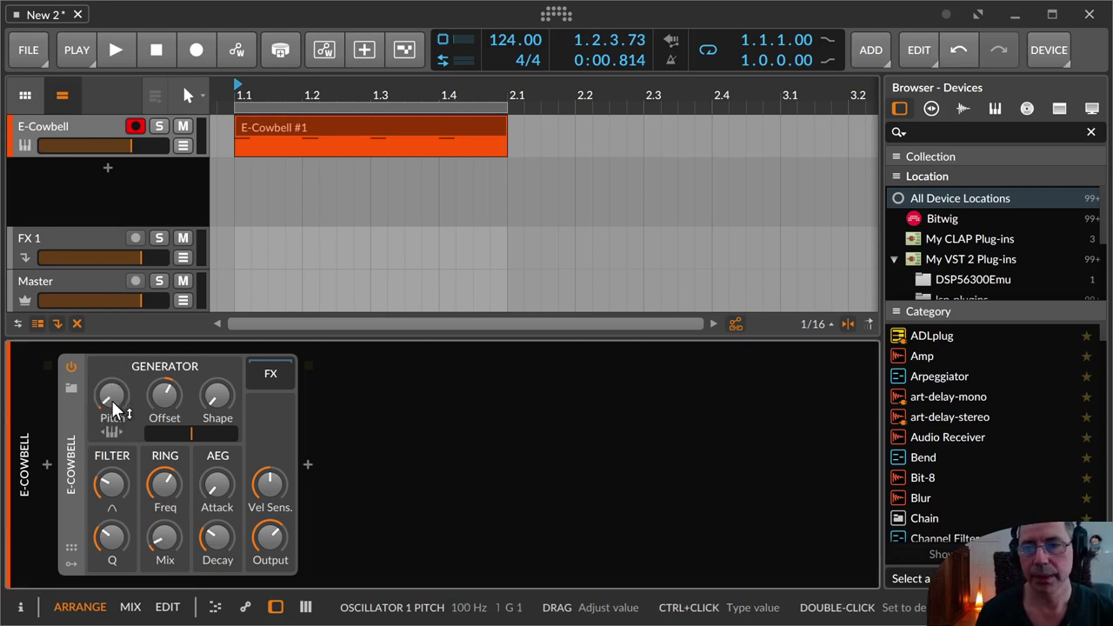
{"action": "key", "text": "space"}
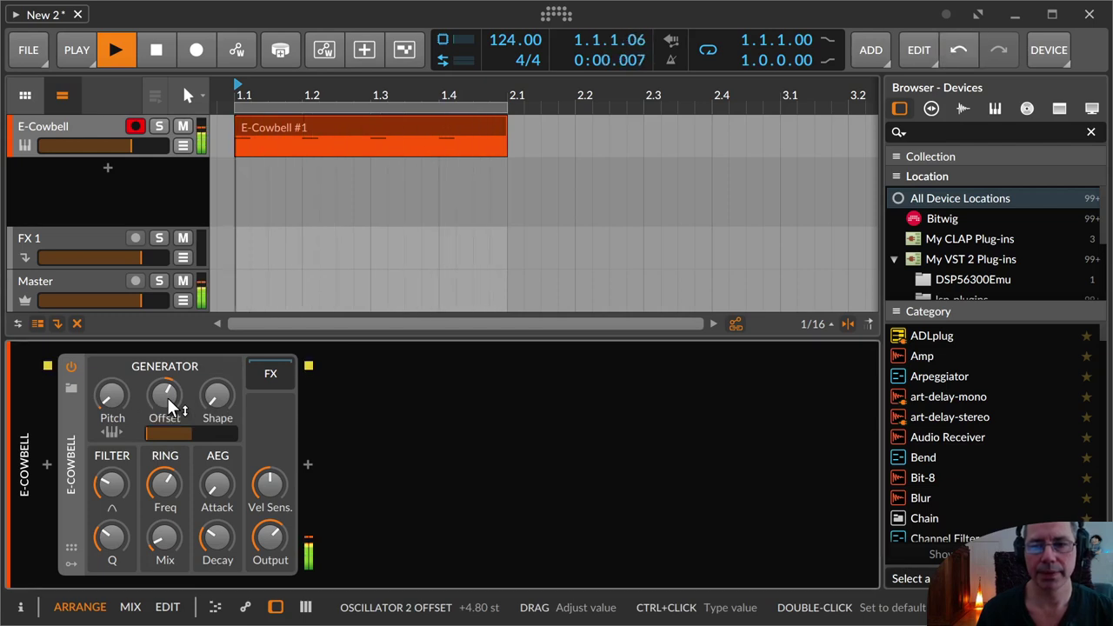
{"action": "left_click", "coordinate": [167, 397], "text": "ctrl"}
{"action": "type", "text": "0"}
{"action": "key", "text": "Return"}
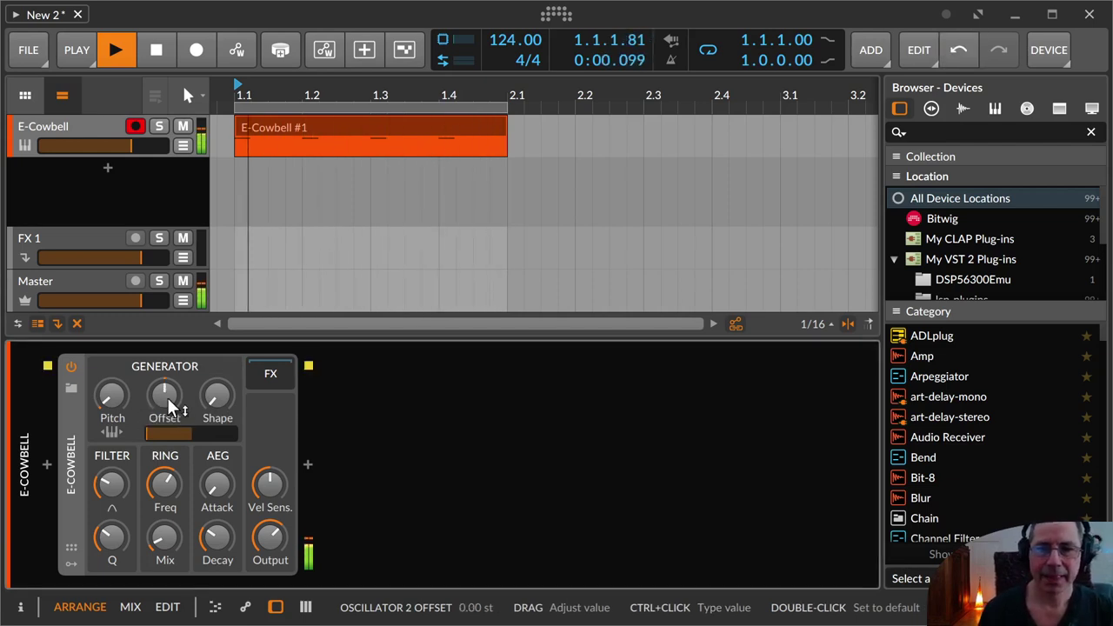
- Set the band-pass filter frequency to 100 Hz and raise its resonance
{"action": "mouse_move", "coordinate": [113, 483]}
{"action": "left_mouse_down"}
{"action": "mouse_move", "coordinate": [112, 469]}
{"action": "mouse_move", "coordinate": [108, 481]}
{"action": "left_mouse_up"}
{"action": "left_click", "coordinate": [110, 481], "text": "ctrl"}
{"action": "type", "text": "100"}
{"action": "key", "text": "Return"}
{"action": "left_click_drag", "start_coordinate": [111, 539], "coordinate": [167, 551]}
- Set the ring modulator frequency to 50 Hz and its mix to 100 %
{"action": "left_click_drag", "start_coordinate": [166, 501], "coordinate": [168, 511]}
{"action": "double_click", "coordinate": [169, 489]}
{"action": "type", "text": "98"}
{"action": "key", "text": "Return"}
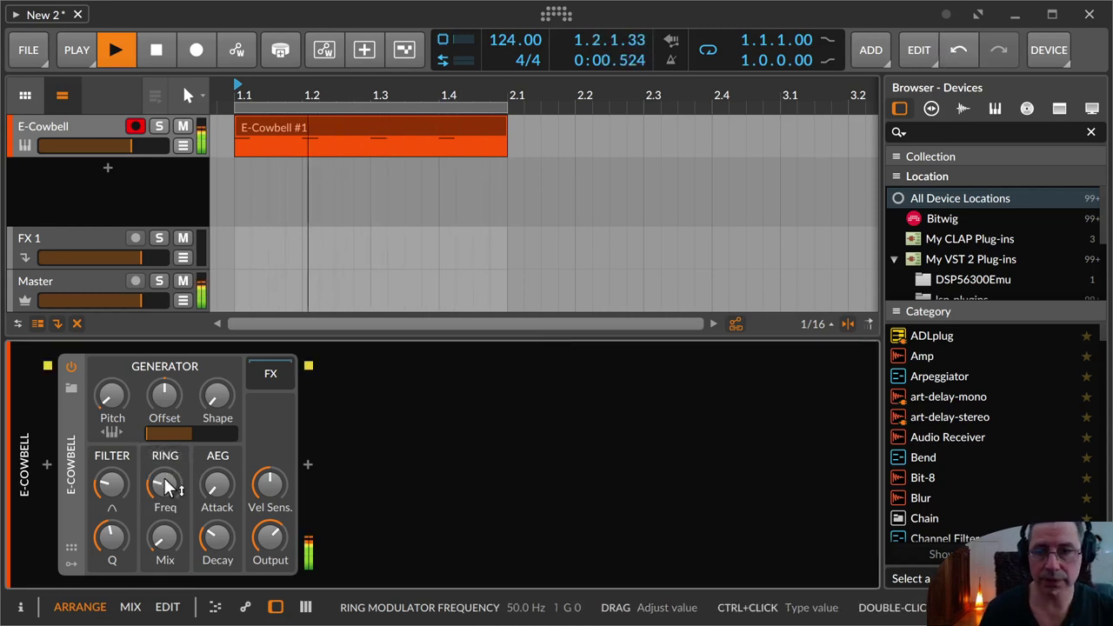
{"action": "left_click_drag", "start_coordinate": [165, 541], "coordinate": [165, 459]}
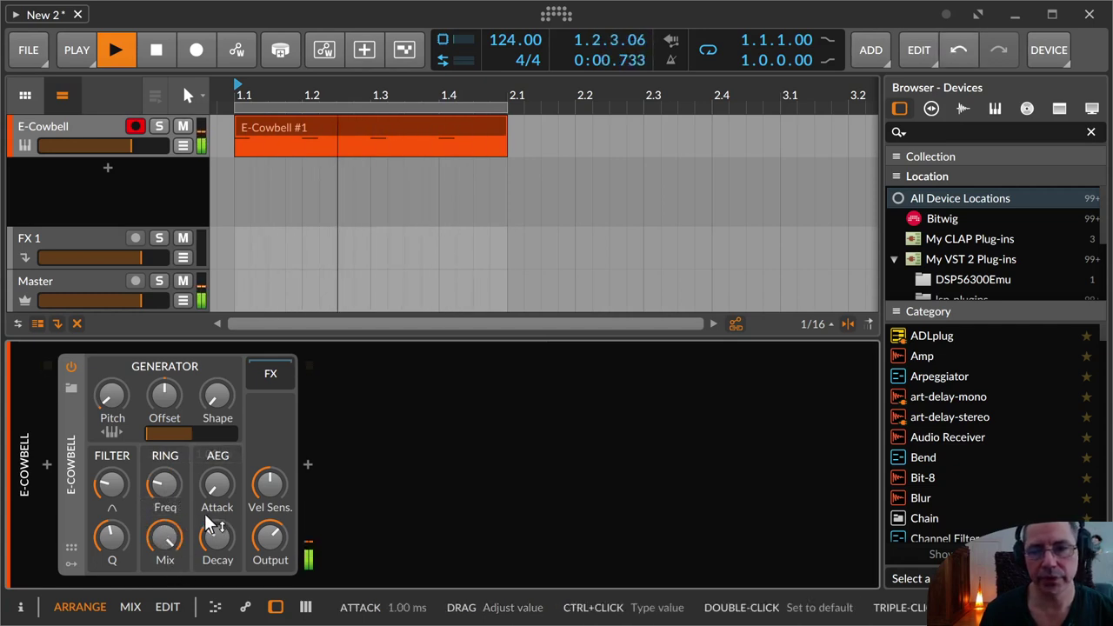
{"action": "left_click_drag", "start_coordinate": [165, 532], "coordinate": [172, 534]}
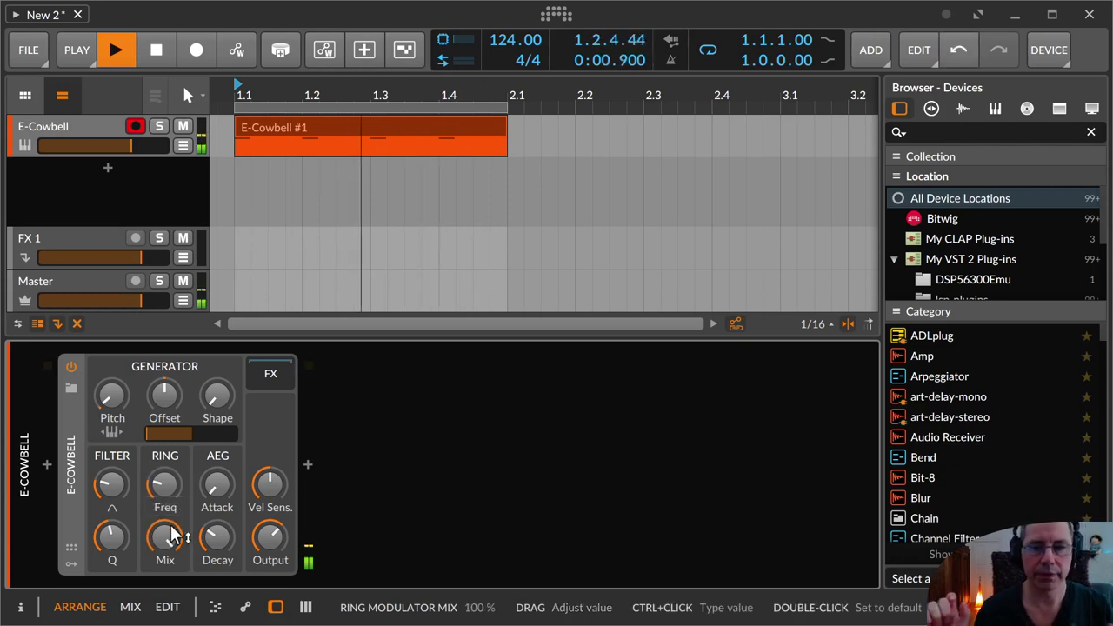
- Insert Bitwig's Spectrum analyzer after the E-Cowbell in the device chain
{"action": "left_click", "coordinate": [308, 464]}
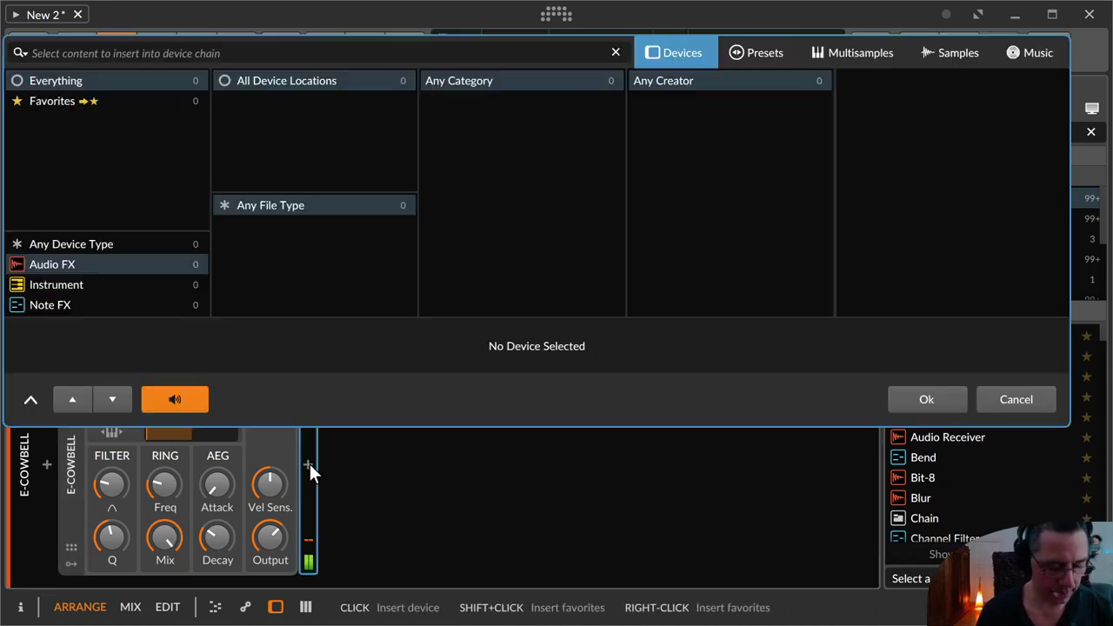
{"action": "type", "text": "spex"}
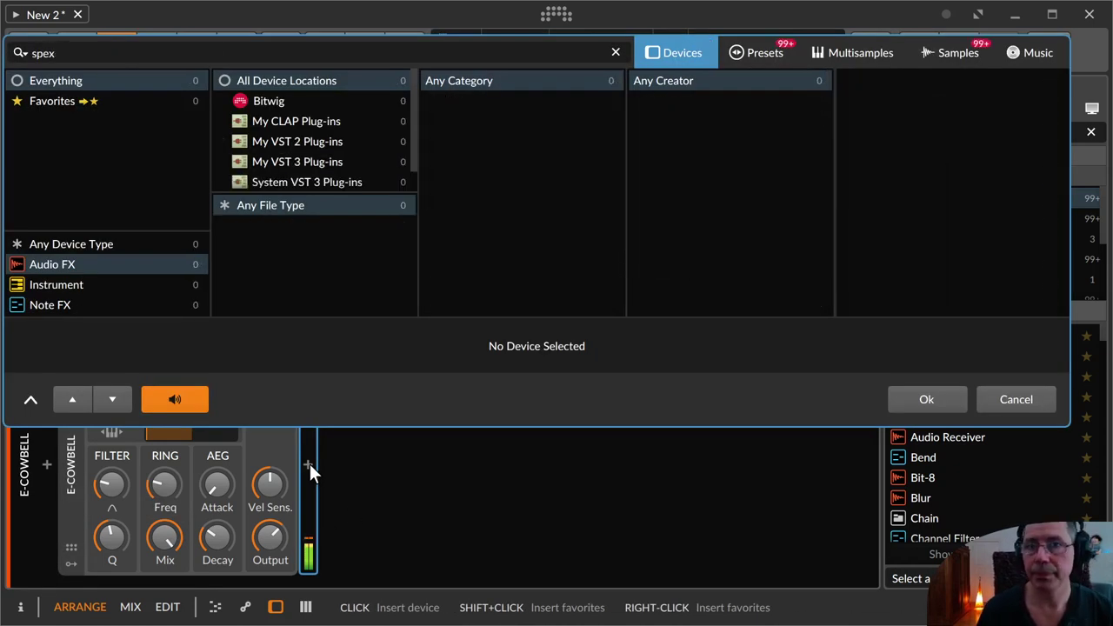
{"action": "key", "text": "BackSpace"}
{"action": "key", "text": "BackSpace"}
{"action": "key", "text": "BackSpace"}
{"action": "key", "text": "BackSpace"}
{"action": "type", "text": "spe"}
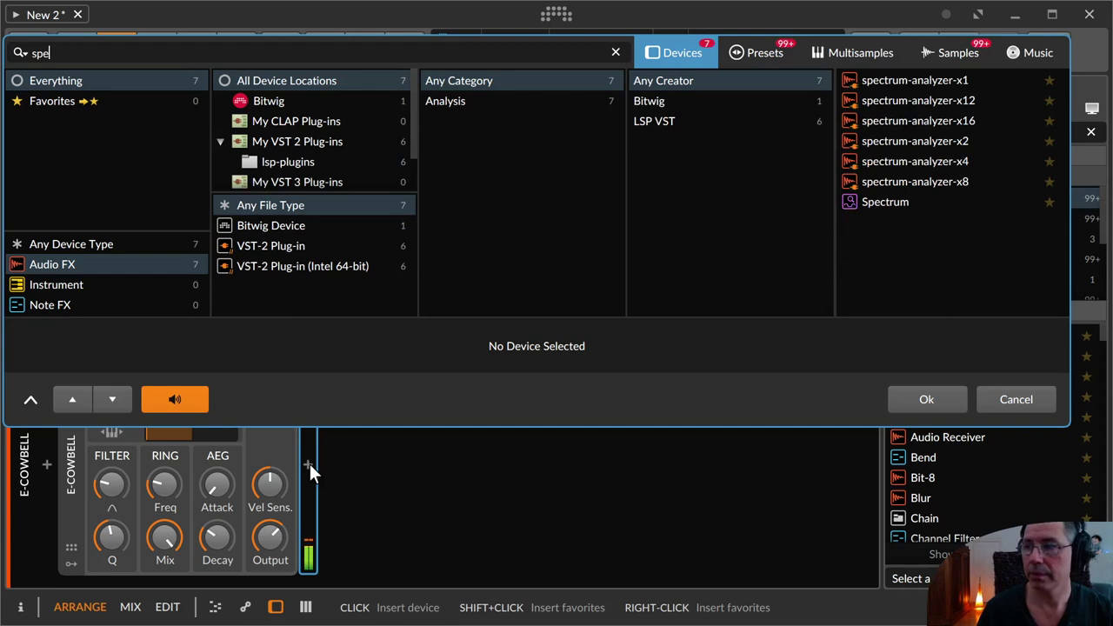
{"action": "key", "text": "Down"}
{"action": "key", "text": "Up"}
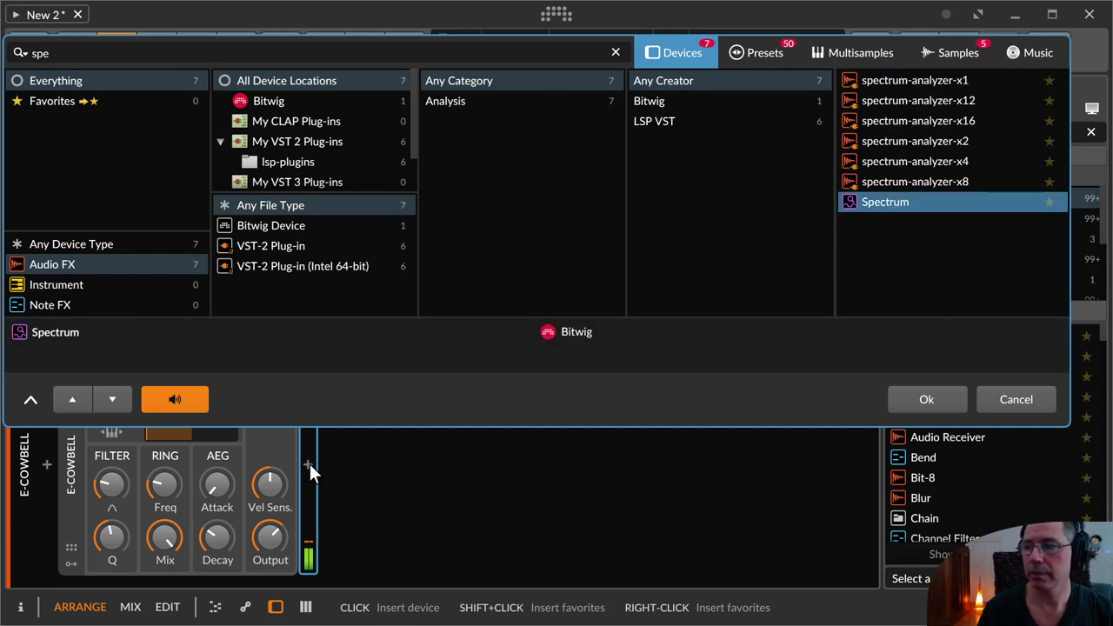
{"action": "key", "text": "Return"}
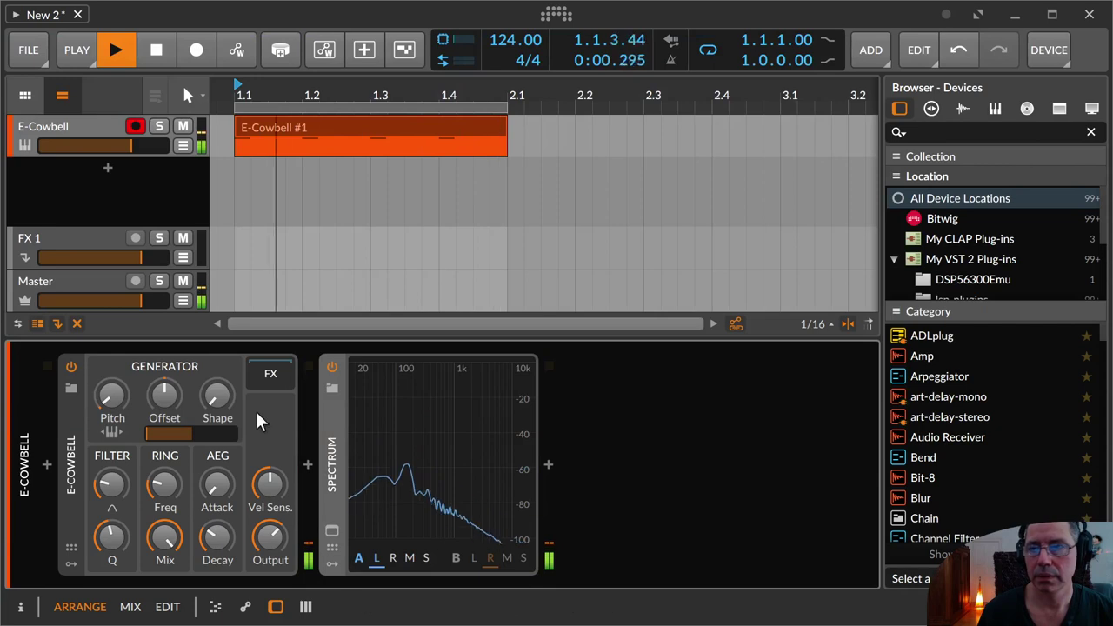
- Watch the enlarged spectrum display while lowering the ring modulator mix to zero, stop playback and close the display
{"action": "left_click", "coordinate": [331, 529]}
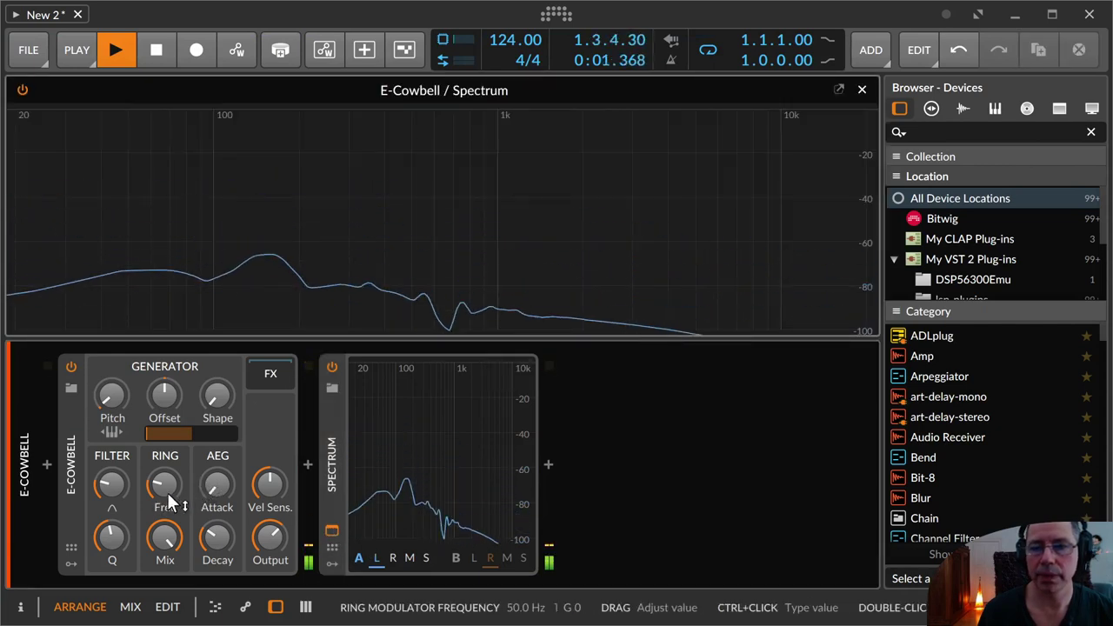
{"action": "left_click_drag", "start_coordinate": [164, 537], "coordinate": [164, 580]}
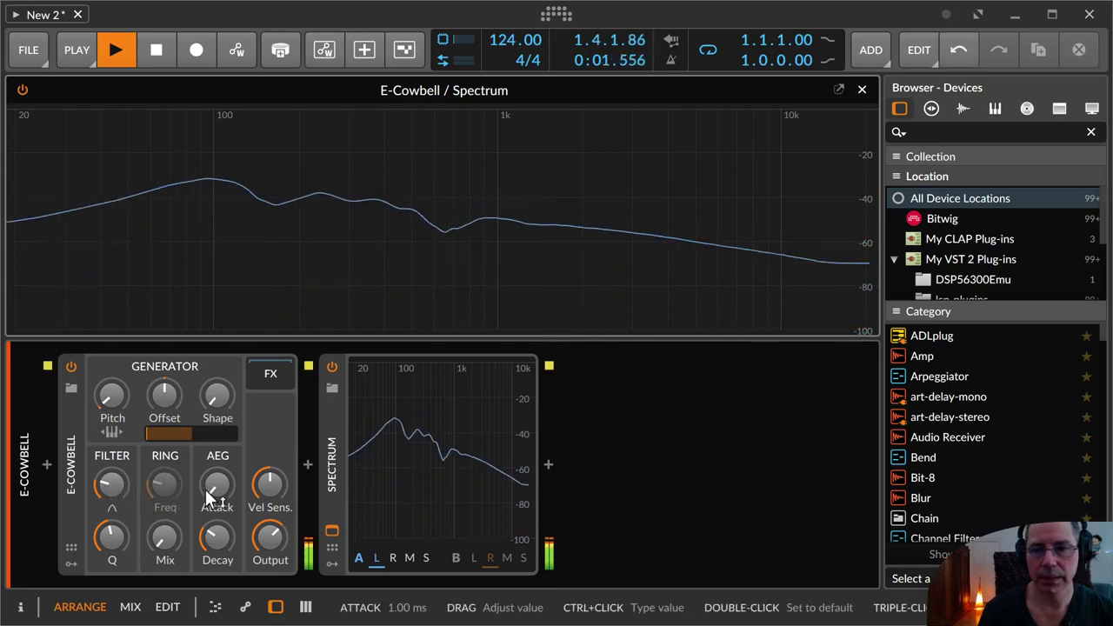
{"action": "mouse_move", "coordinate": [217, 396]}
{"action": "left_mouse_down"}
{"action": "mouse_move", "coordinate": [218, 417]}
{"action": "mouse_move", "coordinate": [217, 365]}
{"action": "mouse_move", "coordinate": [212, 408]}
{"action": "left_mouse_up"}
{"action": "key", "text": "space"}
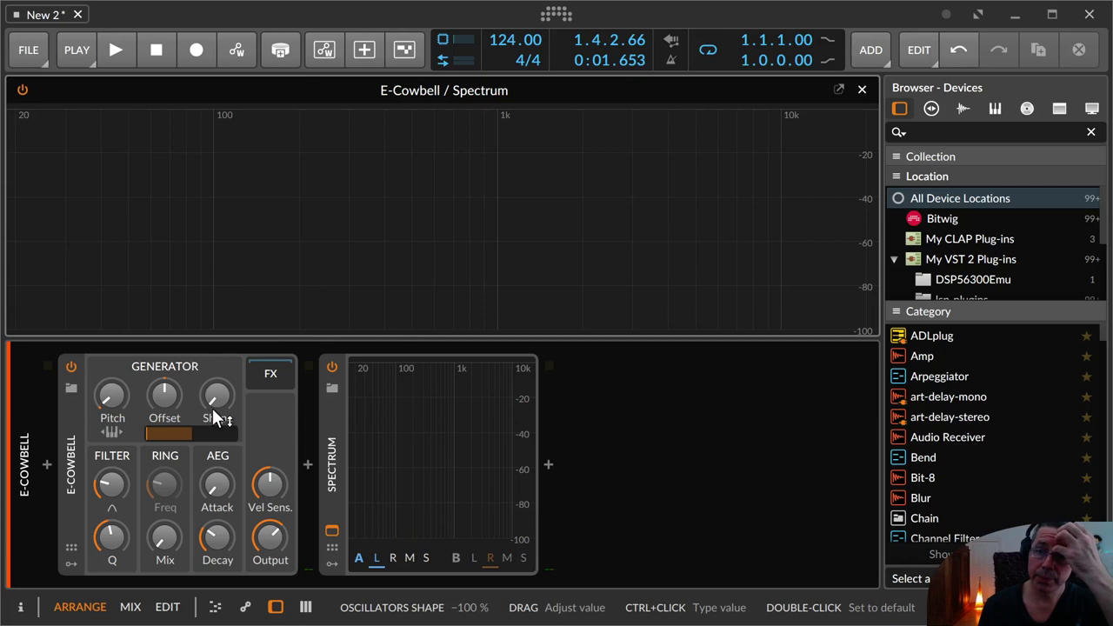
{"action": "left_click", "coordinate": [861, 90]}
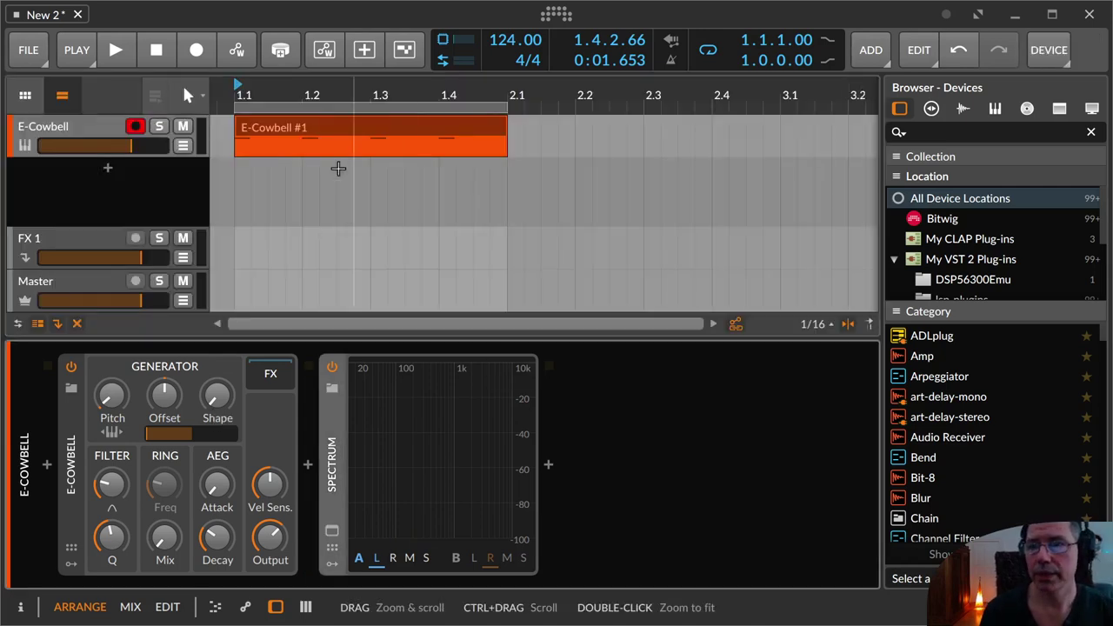
- Lengthen the amplitude envelope's attack on the E-Cowbell while the clip plays
{"action": "left_click", "coordinate": [280, 120]}
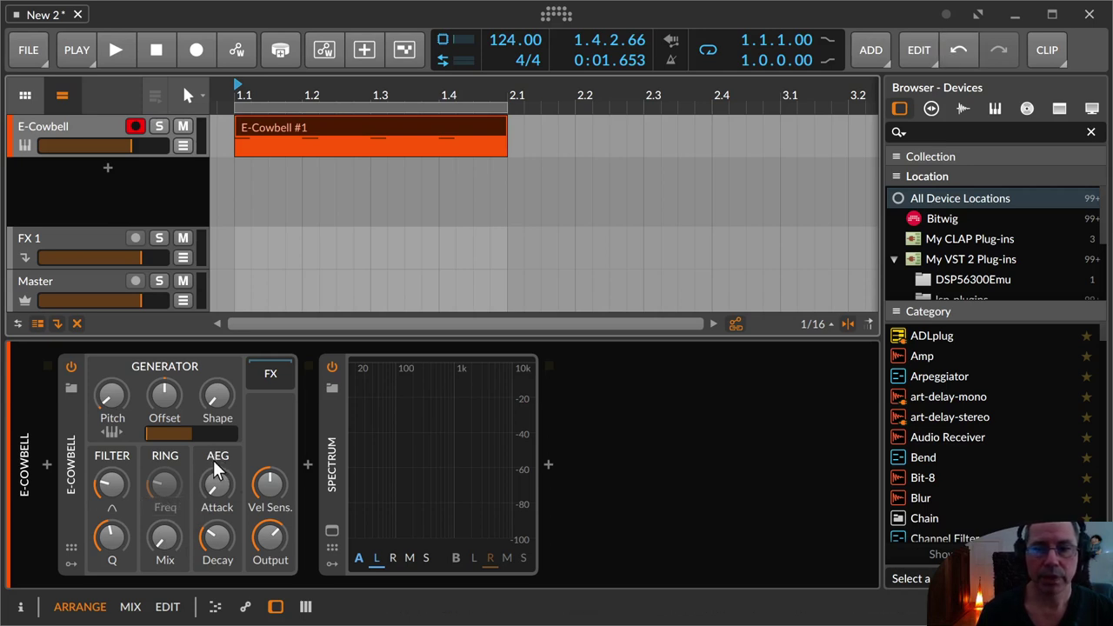
{"action": "key", "text": "space"}
{"action": "left_click_drag", "start_coordinate": [218, 485], "coordinate": [217, 447]}
{"action": "key", "text": "space"}
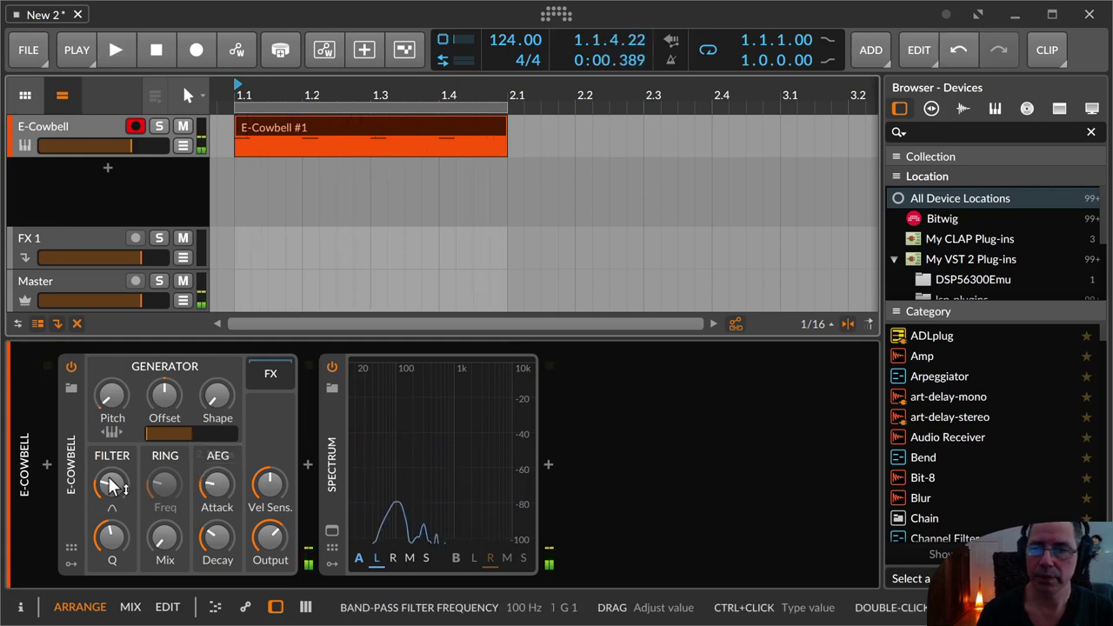
- Load the default preset on the E-Cowbell and start playback
{"action": "right_click", "coordinate": [74, 472]}
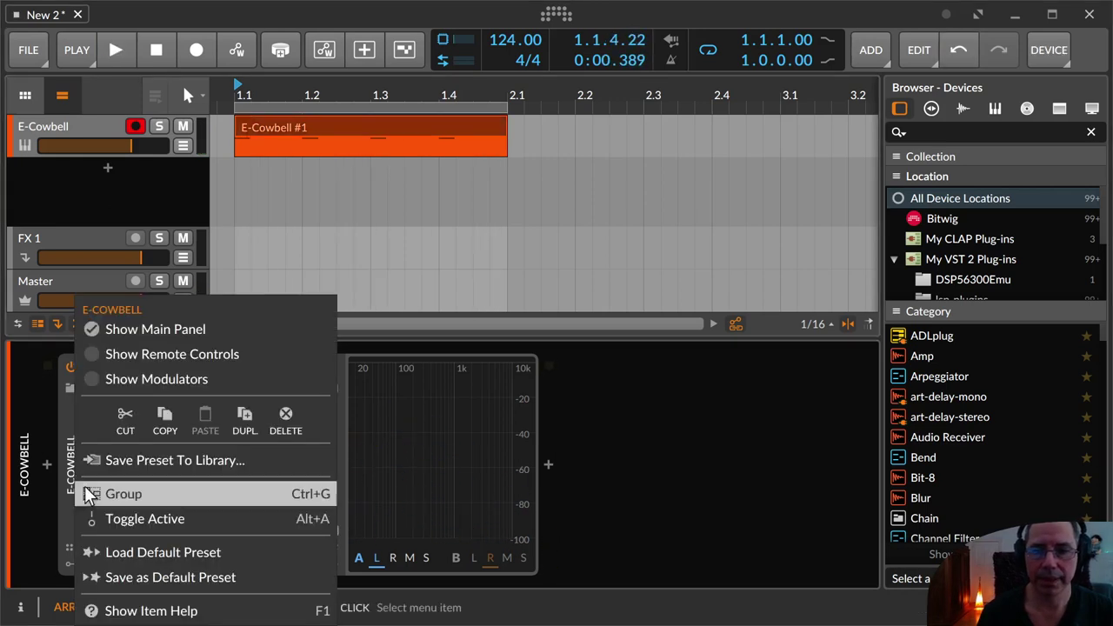
{"action": "left_click", "coordinate": [119, 549]}
{"action": "key", "text": "space"}
- Sweep the E-Cowbell's envelope attack up and back down to minimum, set the decay to 153 ms, and stop playback
{"action": "left_click_drag", "start_coordinate": [199, 491], "coordinate": [199, 426]}
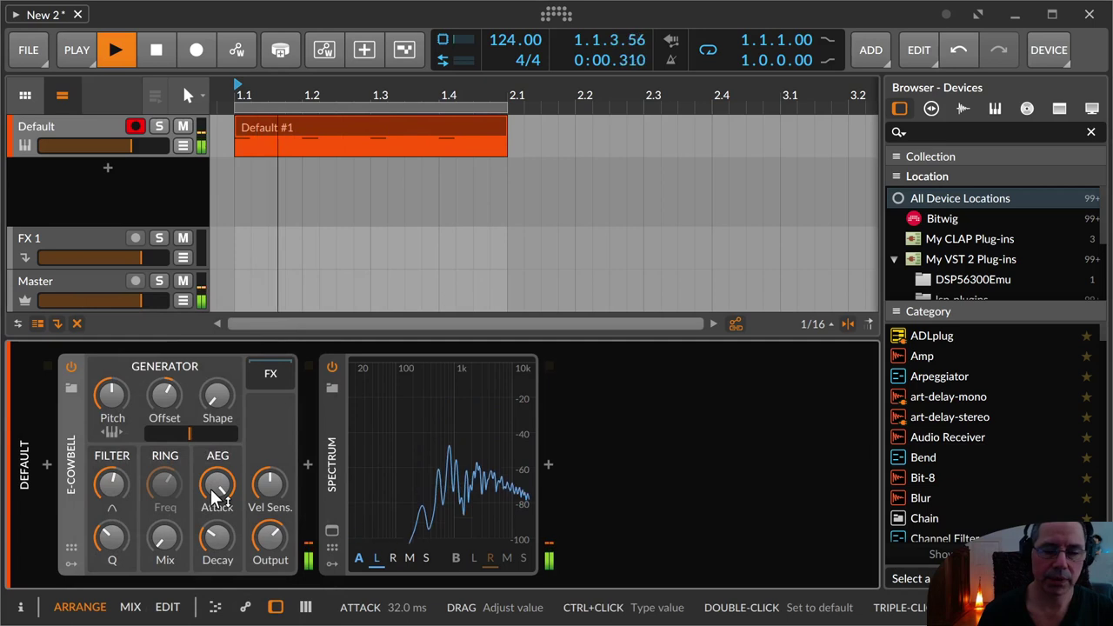
{"action": "left_click_drag", "start_coordinate": [216, 495], "coordinate": [212, 546]}
{"action": "left_click_drag", "start_coordinate": [230, 481], "coordinate": [231, 474]}
{"action": "key", "text": "space"}
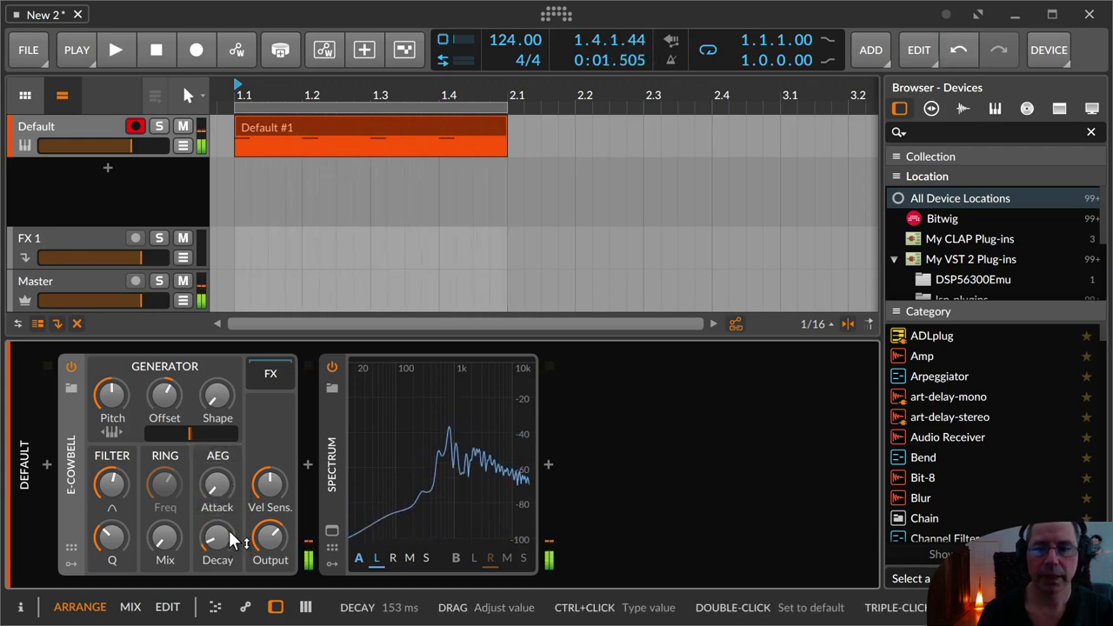
- Expand the E-Cowbell's FX chain
{"action": "left_click", "coordinate": [276, 374]}
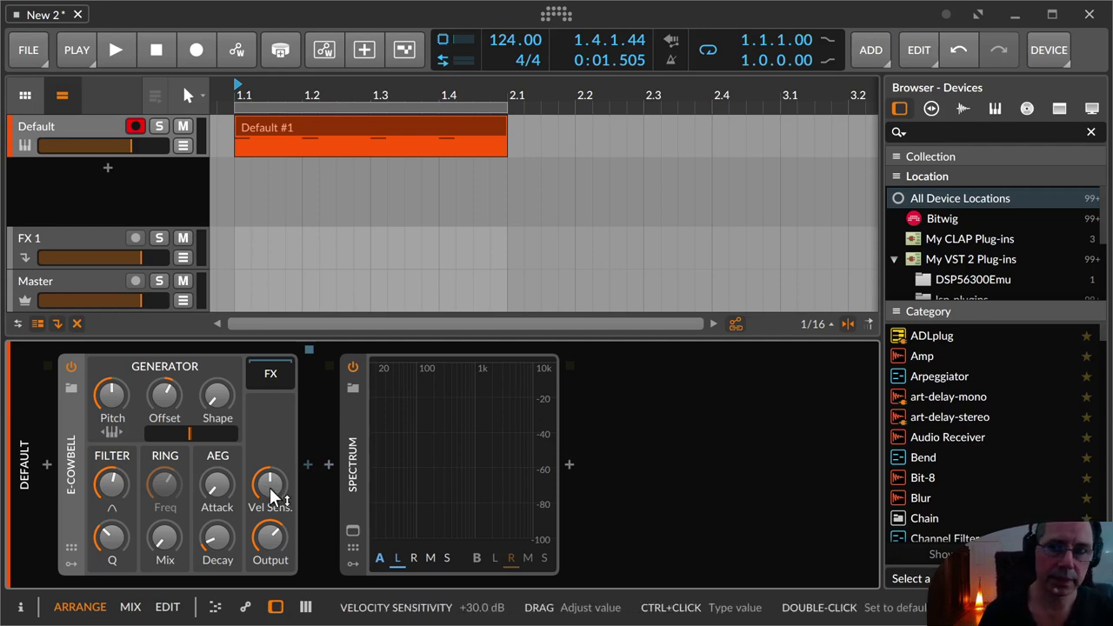
- Show the clip's notes with their velocities and lower the velocity of the F3 notes at 1.2 and 1.4
{"action": "double_click", "coordinate": [300, 121]}
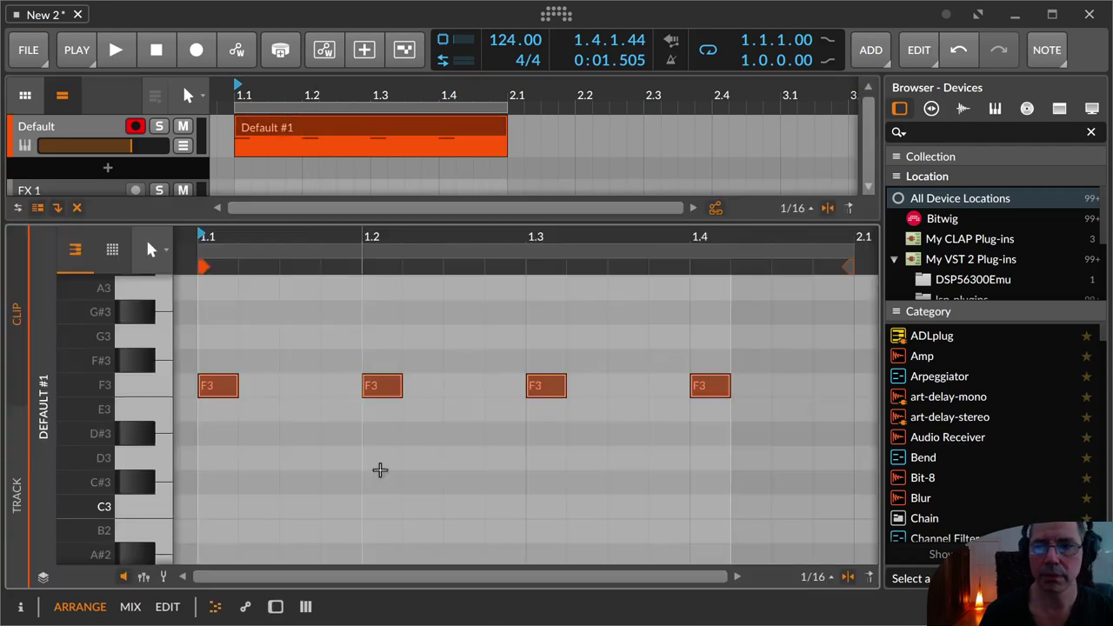
{"action": "left_click", "coordinate": [380, 470]}
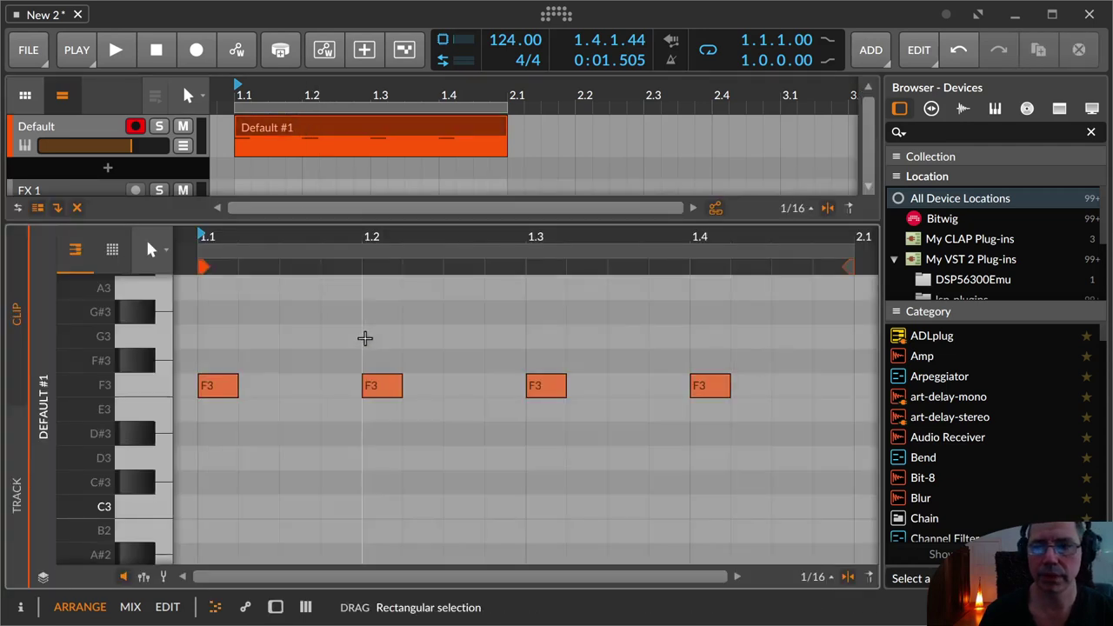
{"action": "left_click", "coordinate": [162, 576]}
{"action": "left_click_drag", "start_coordinate": [359, 489], "coordinate": [361, 525]}
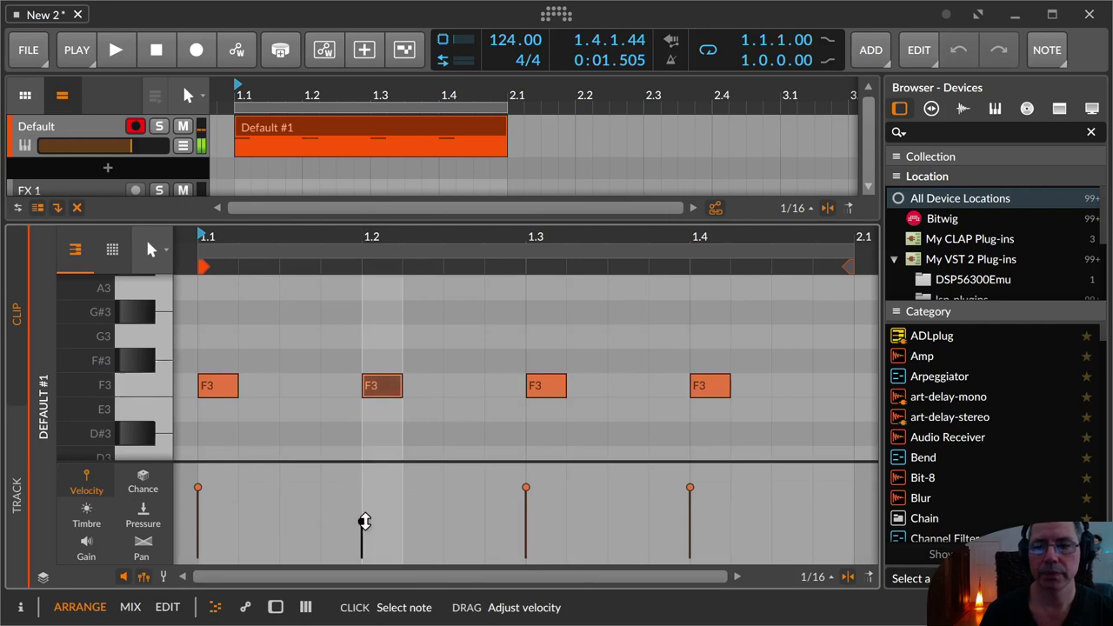
{"action": "left_click_drag", "start_coordinate": [690, 487], "coordinate": [690, 527]}
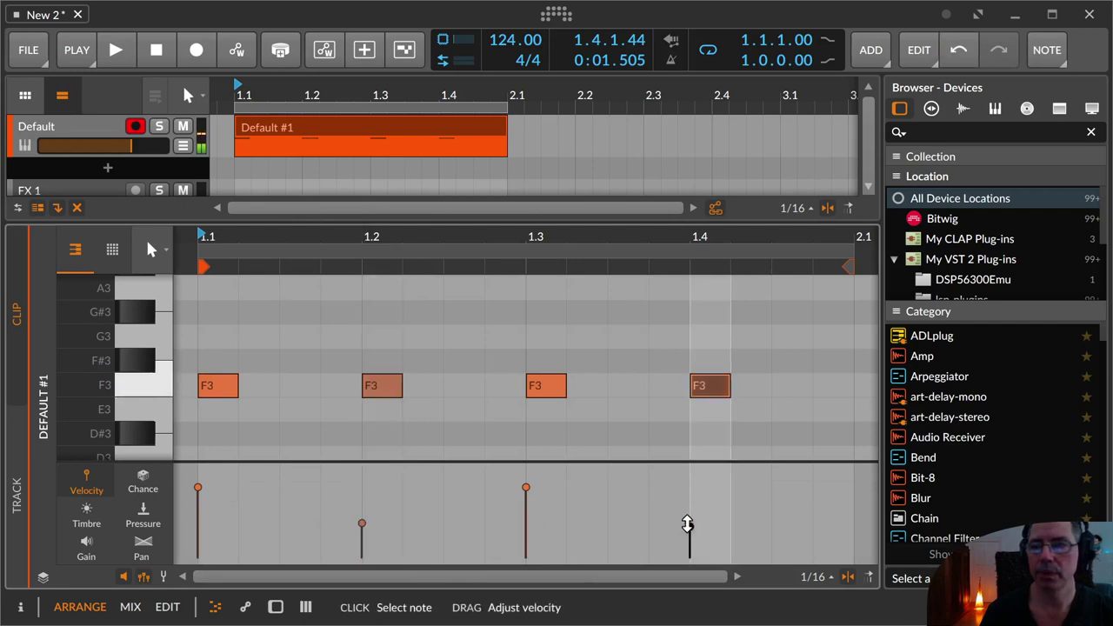
- With notes and devices shown together, play the clip while raising velocity sensitivity to +60 dB and easing it partway back, and stop playback
{"action": "key", "text": "alt+3"}
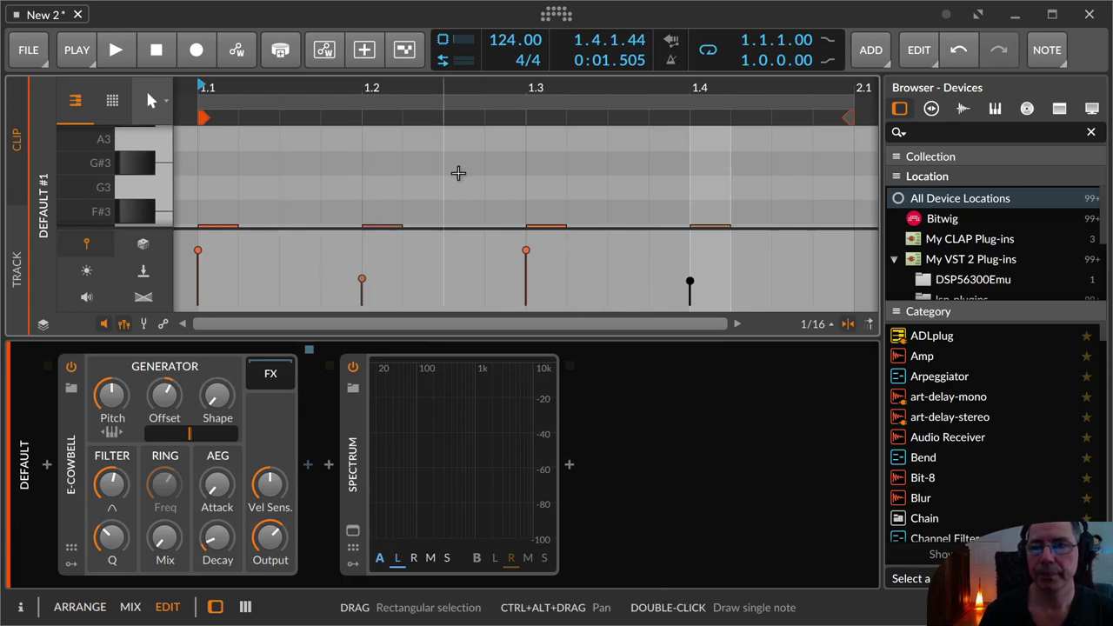
{"action": "scroll", "coordinate": [457, 173], "scroll_direction": "down", "scroll_amount": 2}
{"action": "key", "text": "space"}
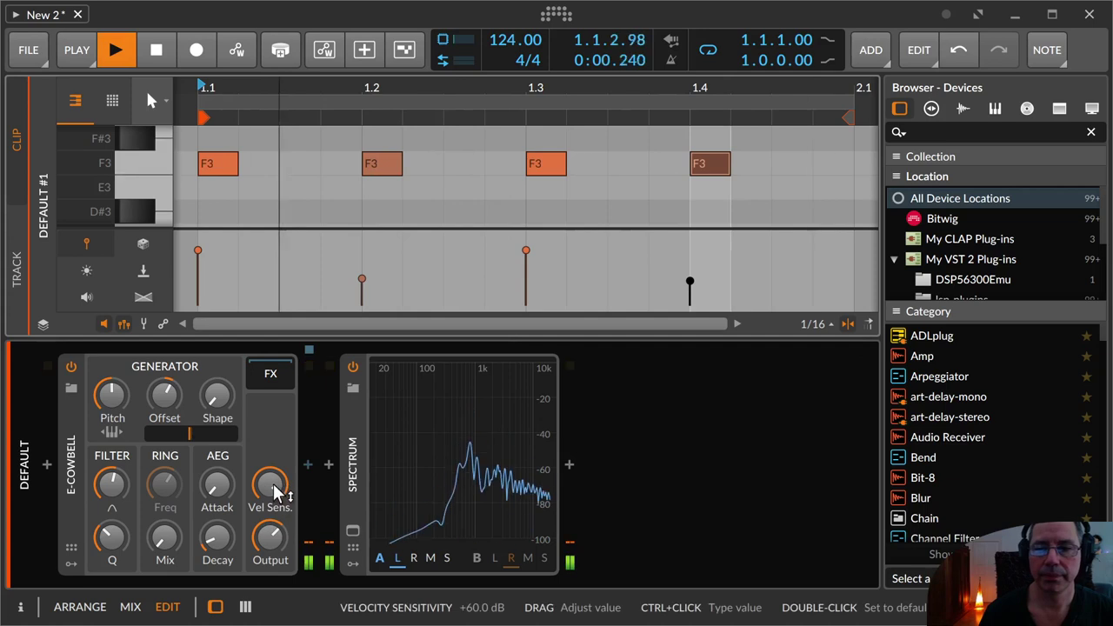
{"action": "mouse_move", "coordinate": [275, 494]}
{"action": "left_mouse_down"}
{"action": "mouse_move", "coordinate": [278, 515]}
{"action": "mouse_move", "coordinate": [276, 478]}
{"action": "left_mouse_up"}
{"action": "key", "text": "space"}
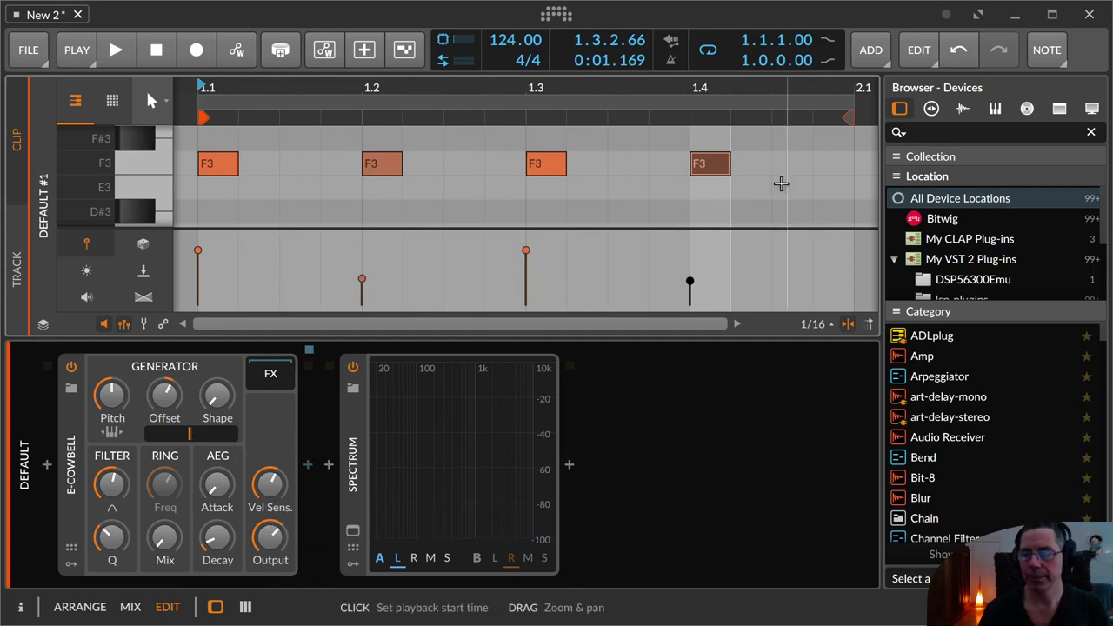
{"action": "key", "text": "Tab"}
{"action": "key", "text": "Tab"}
{"action": "key", "text": "Tab"}
{"action": "key", "text": "d"}
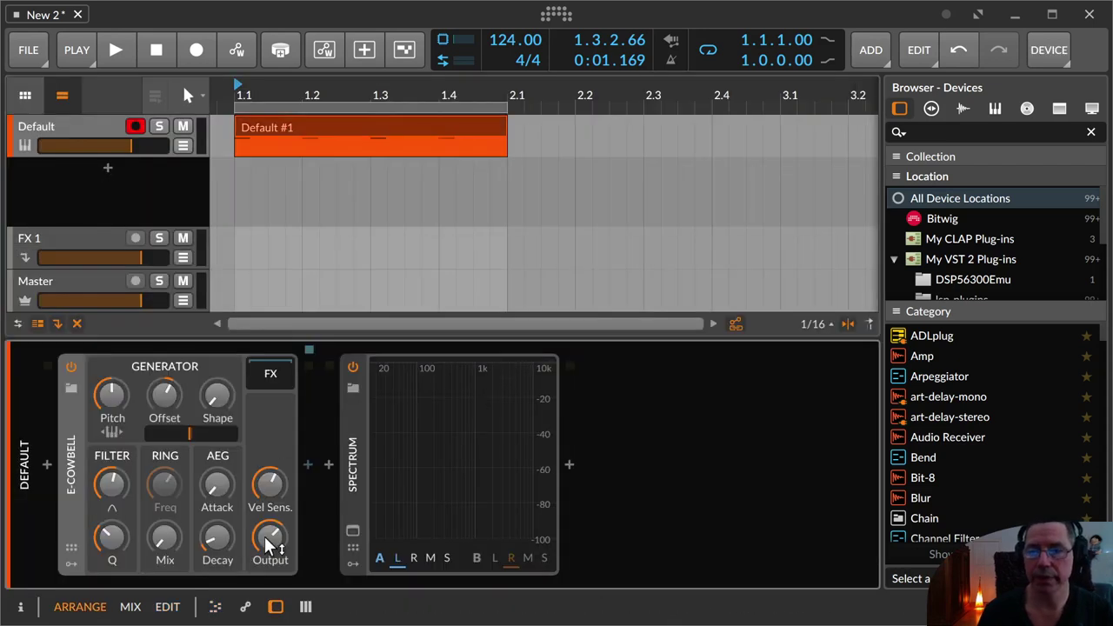